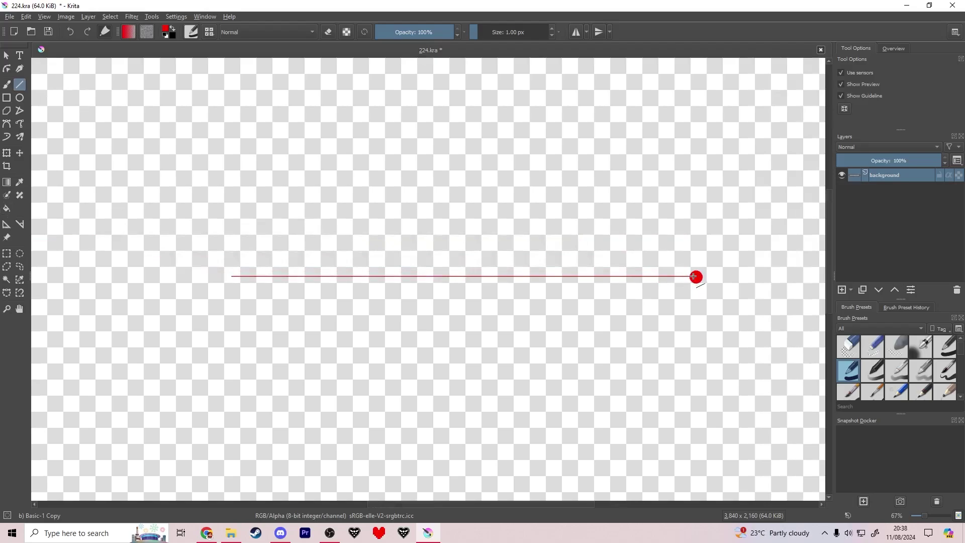
Draw straight red guide lines fanning out from the red vanishing point, above and below the horizontal line
mouse_move(695, 276)
left_mouse_down()
mouse_move(231, 244)
mouse_move(224, 232)
mouse_move(232, 232)
left_mouse_up()
left_click_drag(696, 276, 234, 189)
mouse_move(695, 276)
left_mouse_down()
mouse_move(586, 319)
mouse_move(233, 341)
mouse_move(268, 397)
mouse_move(233, 409)
left_mouse_up()
Transform the red guide drawing, enlarging it and repositioning it to span most of the canvas
scroll(315, 315, "down", 3)
left_click_drag(319, 312, 509, 255)
key("ctrl+t")
left_click_drag(448, 323, 283, 400)
left_click_drag(348, 365, 399, 366)
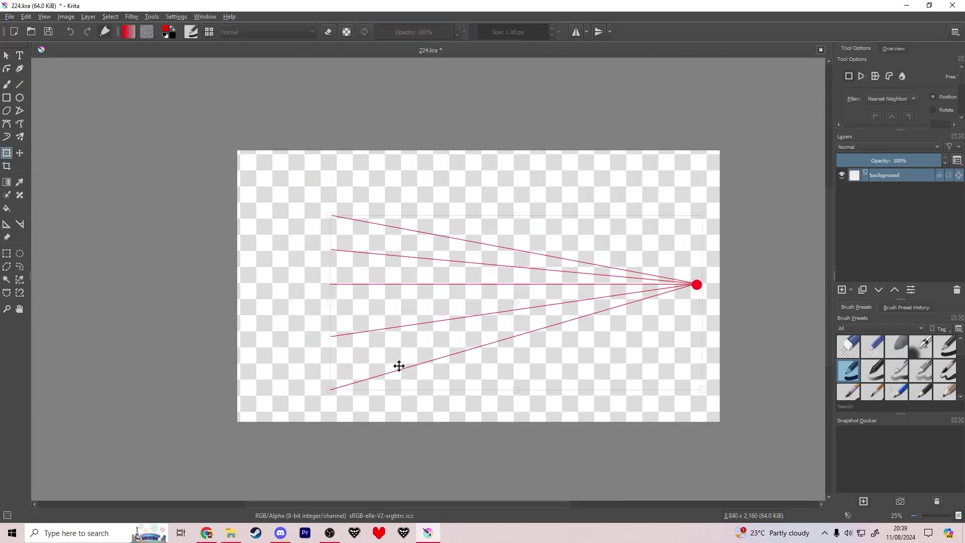
left_click_drag(336, 204, 302, 187)
left_click_drag(334, 227, 333, 217)
Add a paint layer above the background, save the file, and set up painting in black with the Basic-5 Size brush
left_click(842, 291)
left_click(173, 28)
left_click(7, 84)
key("ctrl+s")
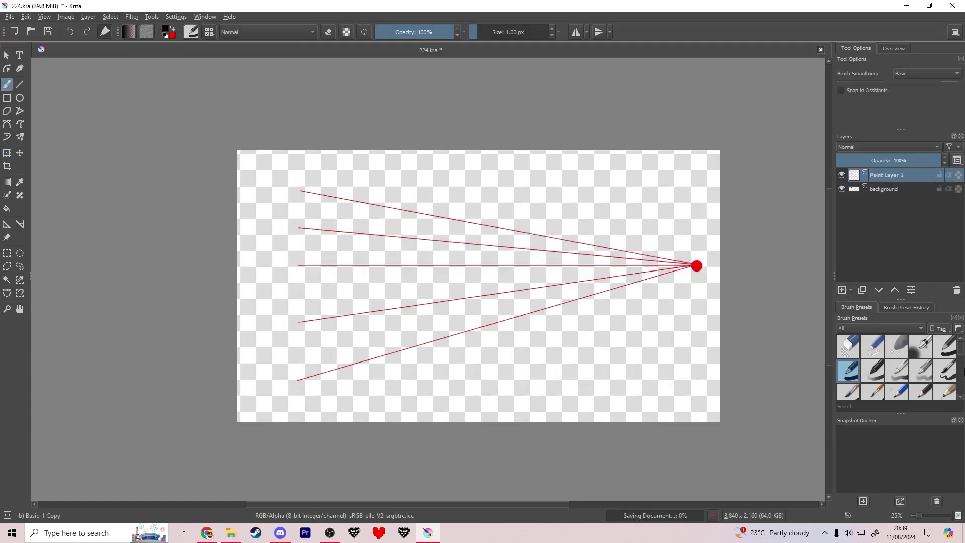
left_click(945, 371)
scroll(408, 206, "up", 1)
left_click_drag(414, 200, 490, 193)
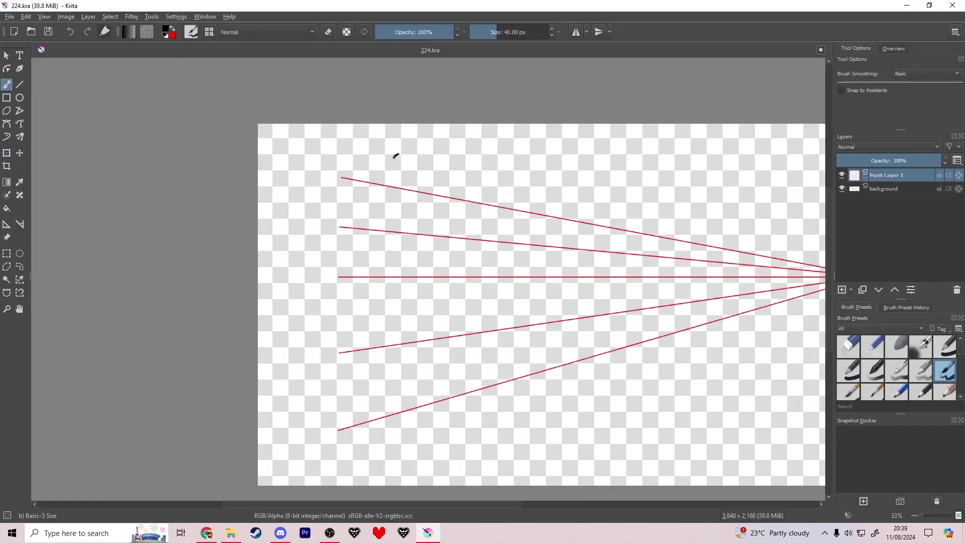
left_click_drag(406, 157, 391, 173)
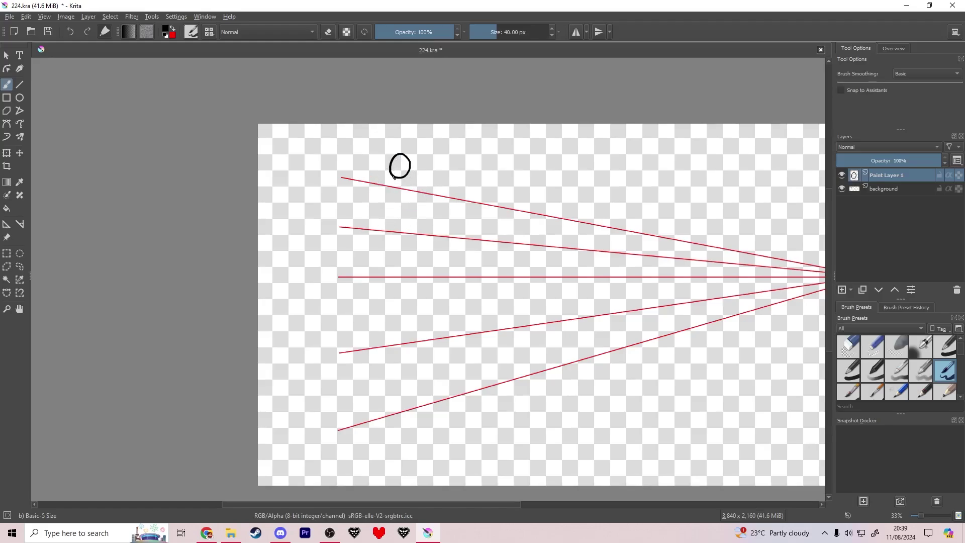
key("ctrl+z")
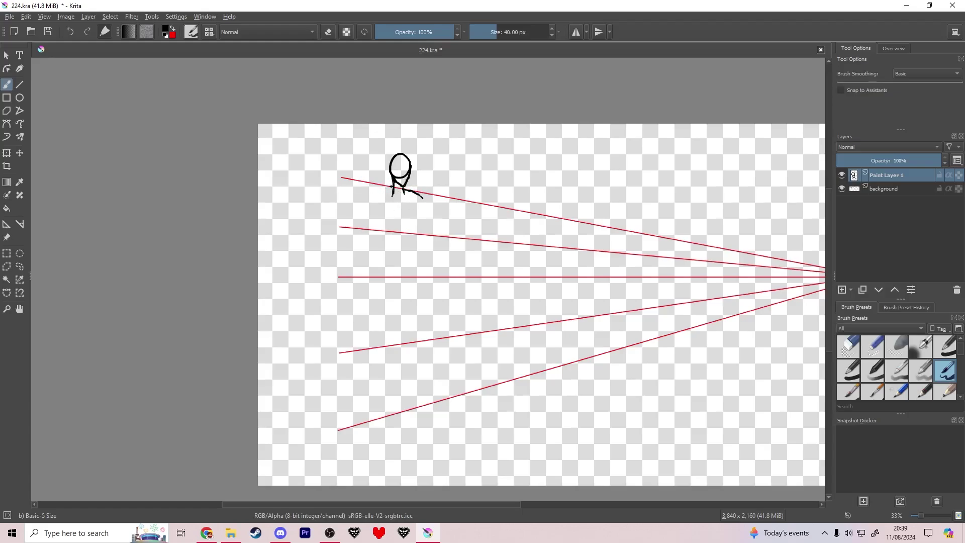
key("e")
left_click_drag(397, 160, 381, 190)
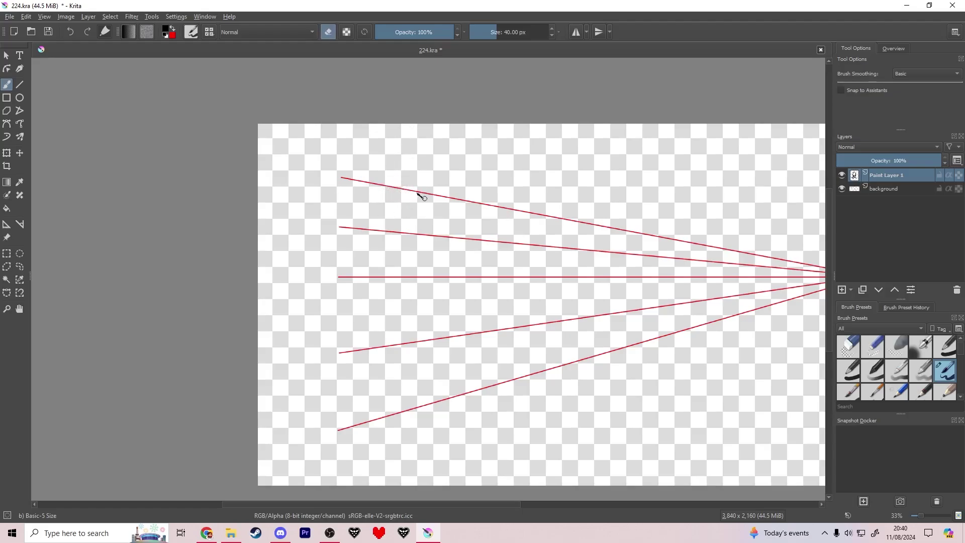
key("e")
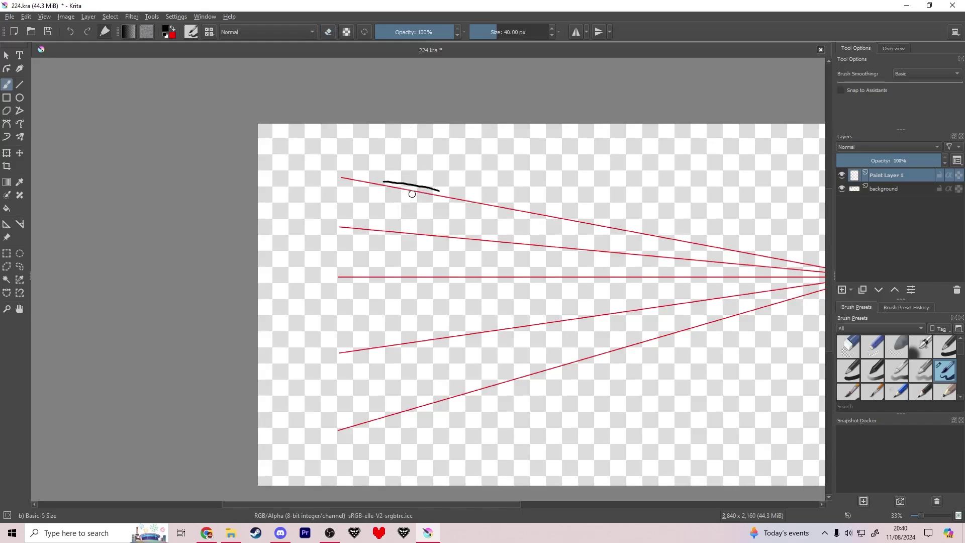
key("ctrl+z")
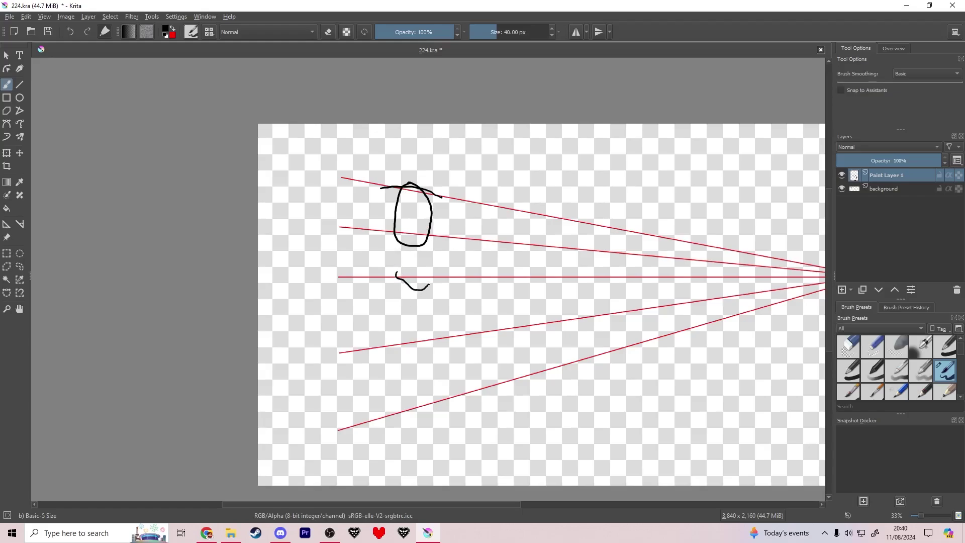
Sketch a standing mannequin with shoulders on the top guide, pelvis and wrists on the middle guide, and legs reaching the lowest guide
mouse_move(396, 275)
left_mouse_down()
mouse_move(406, 319)
mouse_move(404, 293)
left_mouse_up()
key("ctrl+z")
left_click_drag(400, 335, 380, 413)
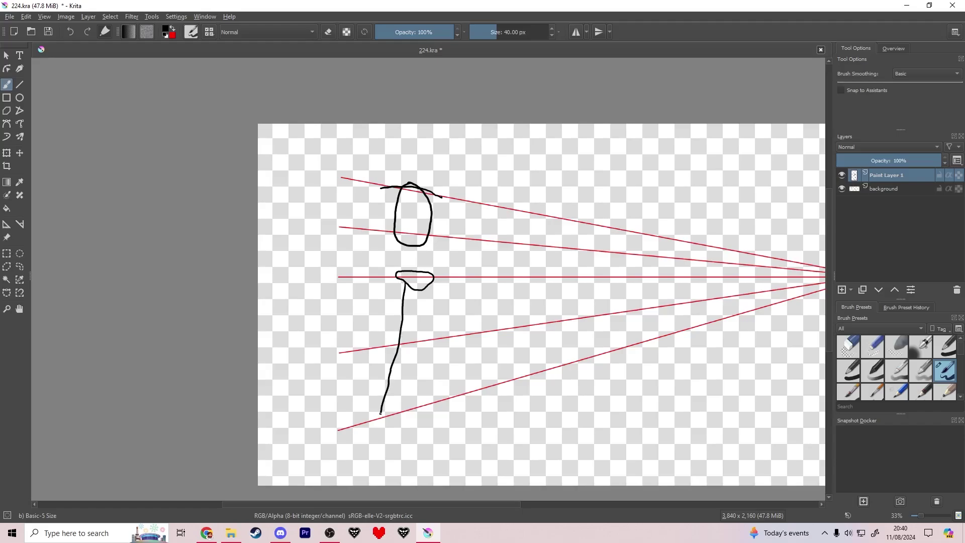
mouse_move(429, 282)
left_mouse_down()
mouse_move(412, 408)
mouse_move(475, 372)
left_mouse_up()
key("ctrl+z")
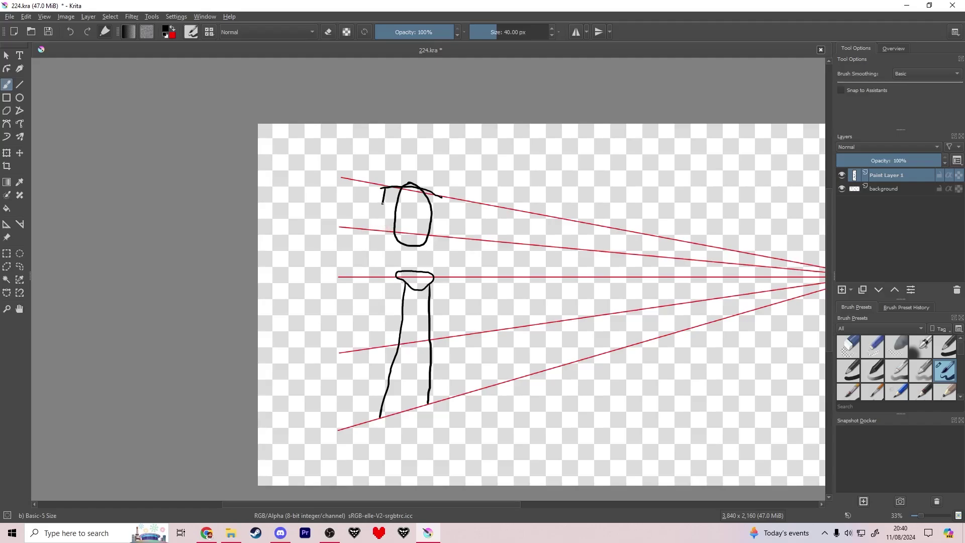
left_click_drag(383, 203, 381, 255)
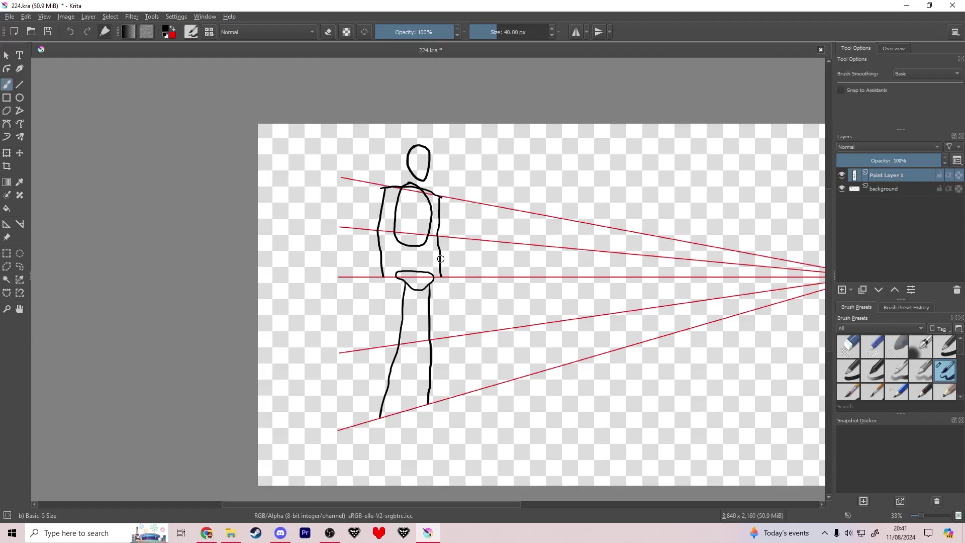
left_click_drag(441, 258, 398, 225)
Save the file and draw small circular hands at the ends of both arms
key("ctrl+t")
left_click(7, 85)
scroll(327, 325, "up", 2)
key("ctrl+s")
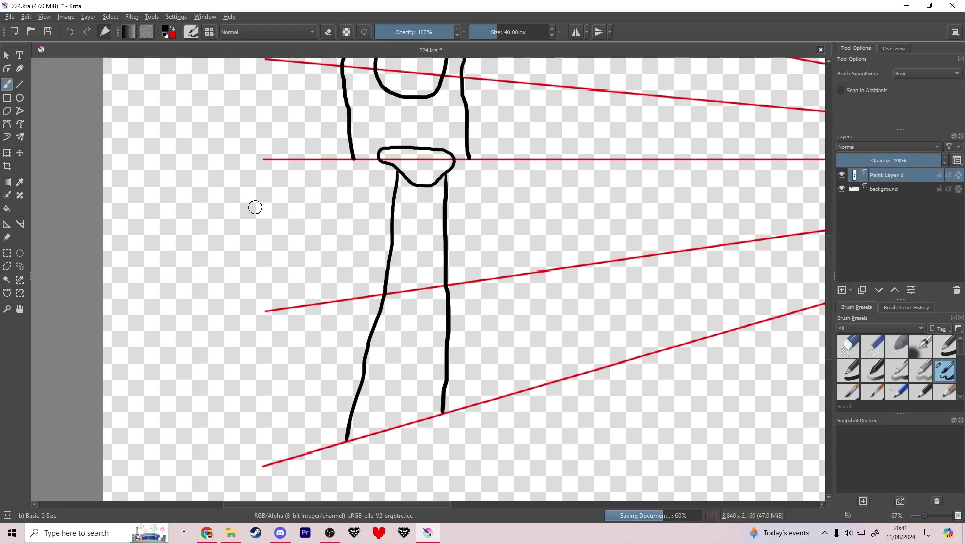
left_click_drag(360, 172, 358, 159)
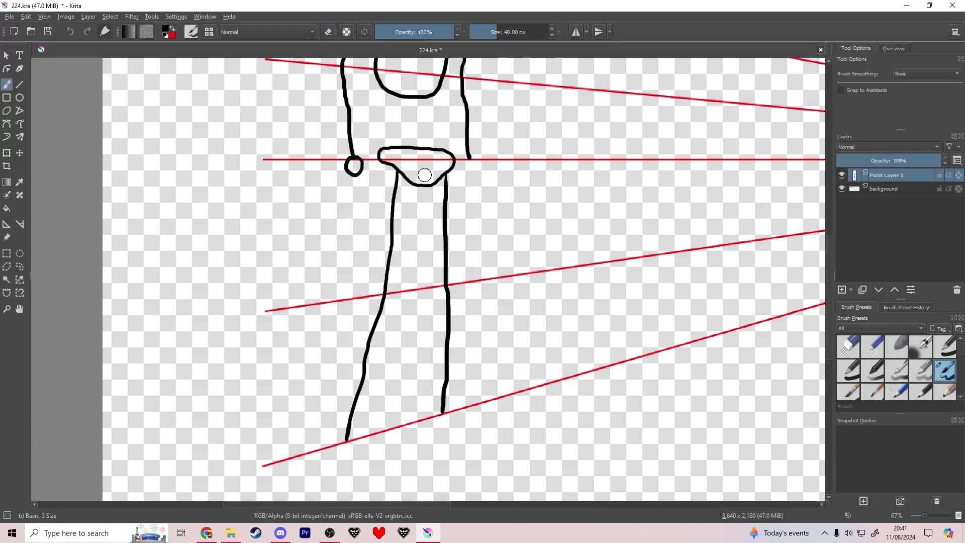
left_click_drag(479, 163, 471, 157)
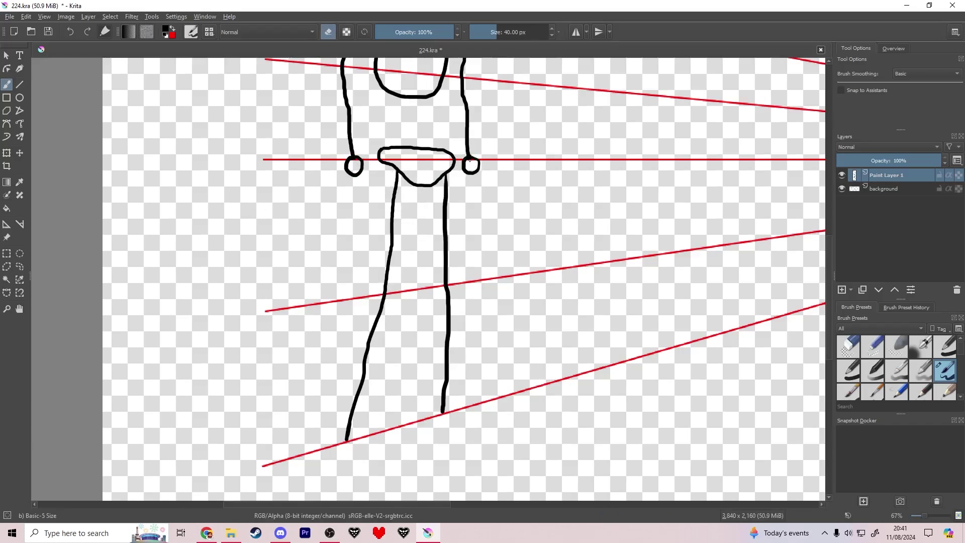
Draw box-shaped feet at the ends of both legs and erase the stray marks around the ankles
left_click_drag(414, 458, 398, 385)
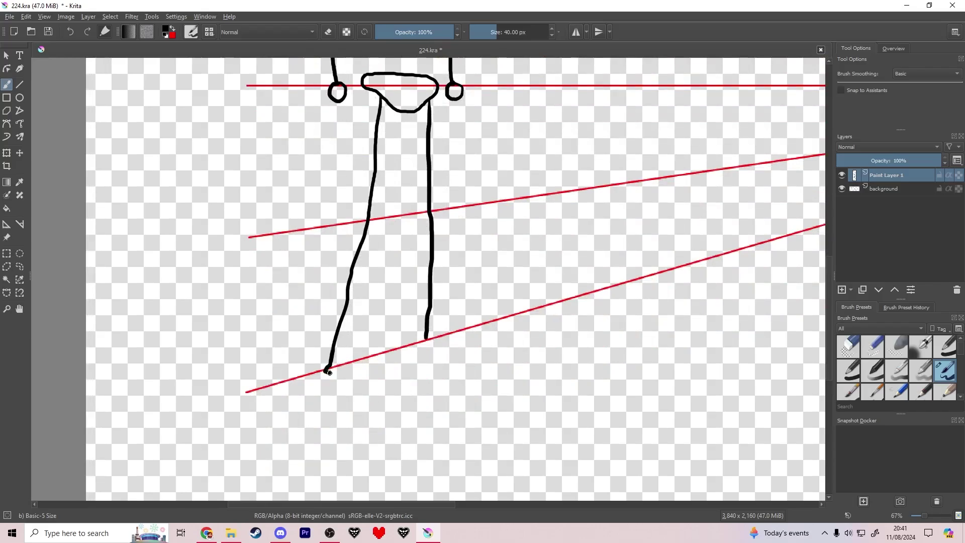
key("ctrl+z")
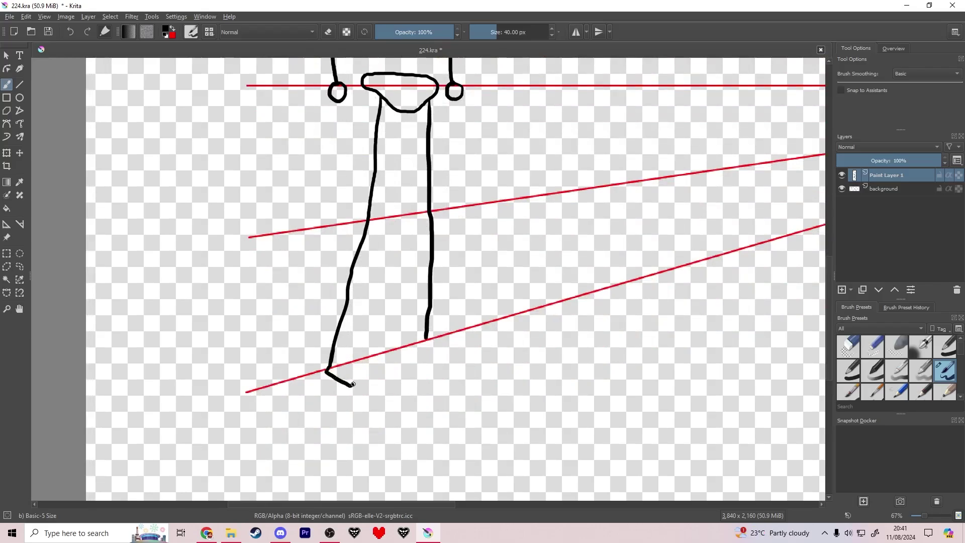
left_click_drag(331, 363, 335, 358)
key("e")
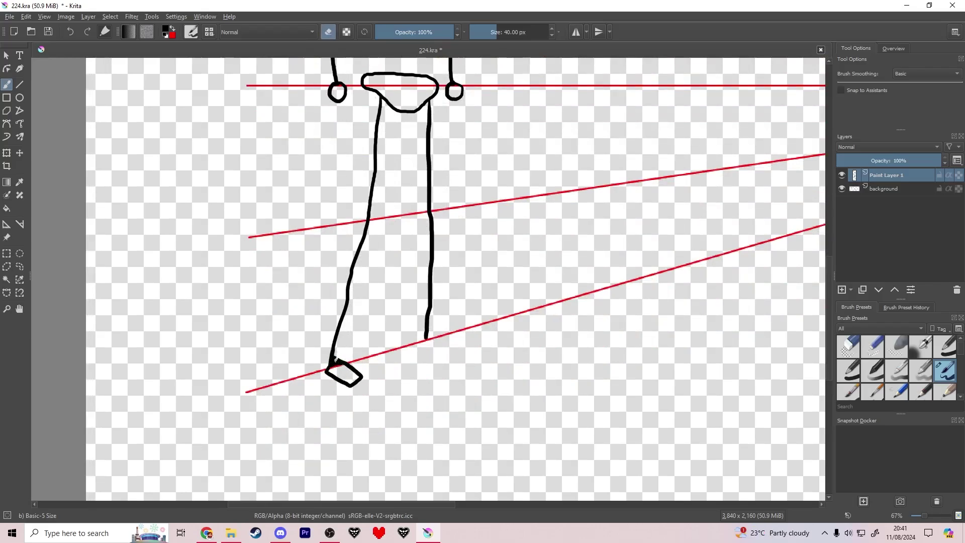
key("e")
key("e")
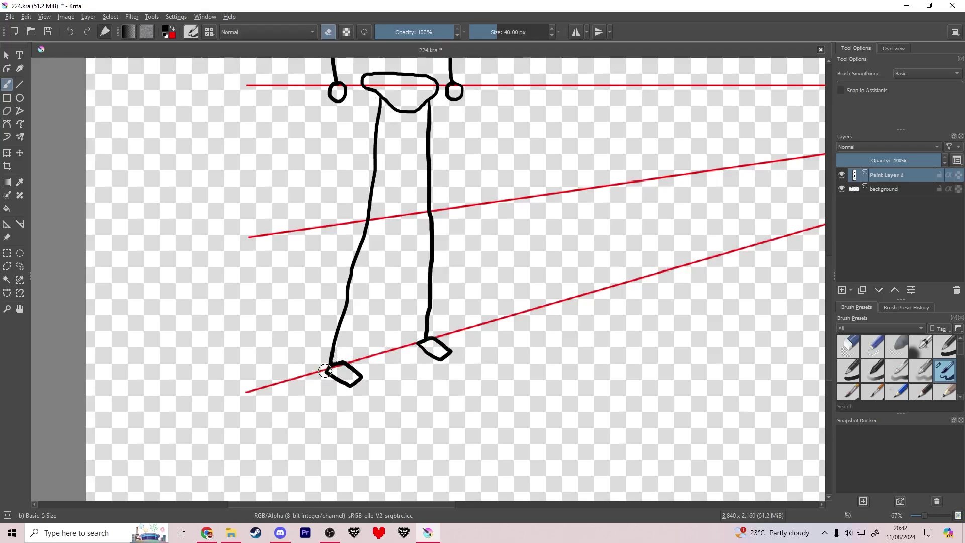
key("e")
left_click_drag(325, 370, 321, 368)
key("e")
key("e")
Duplicate the mannequin layer, scale the copy down and place it farther along the converging guide lines
scroll(325, 359, "down", 4)
key("ctrl+j")
key("ctrl+t")
left_click_drag(331, 224, 331, 257)
left_click_drag(337, 279, 372, 188)
scroll(397, 260, "up", 3)
left_click_drag(338, 125, 338, 156)
left_click_drag(371, 211, 421, 196)
key("Return")
Paste another copy of the mannequin and scale it to fit the guides closer to the vanishing point
key("ctrl+v")
left_click_drag(243, 198, 616, 198)
left_click_drag(523, 82, 604, 215)
key("Return")
Adjust the size and position of the medium mannequin so it fits between the guide lines
scroll(539, 241, "down", 4)
key("Page_Down")
scroll(504, 276, "up", 1)
scroll(503, 272, "up", 1)
left_click(503, 273)
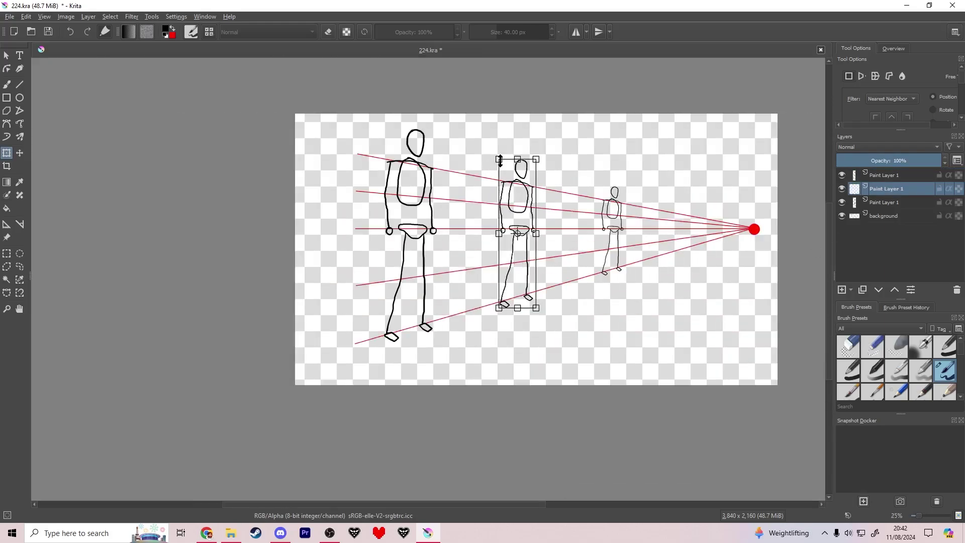
left_click_drag(500, 159, 500, 162)
left_click_drag(506, 180, 512, 178)
Paste a fourth mannequin, shrink it to fit the guides nearest the vanishing point, and save the file
key("ctrl+v")
left_click(398, 149)
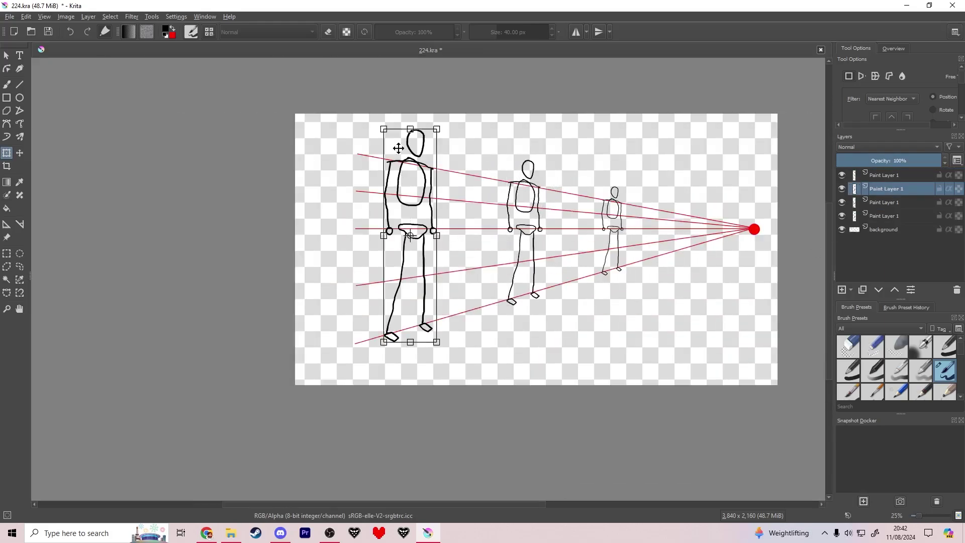
left_click_drag(384, 128, 571, 230)
scroll(719, 259, "up", 1)
scroll(571, 230, "up", 2)
left_click_drag(527, 321, 596, 218)
left_click_drag(613, 143, 599, 193)
mouse_move(586, 231)
left_mouse_down()
mouse_move(527, 230)
mouse_move(527, 215)
mouse_move(597, 251)
left_mouse_up()
key("Return")
scroll(544, 229, "down", 4, "ctrl")
key("b")
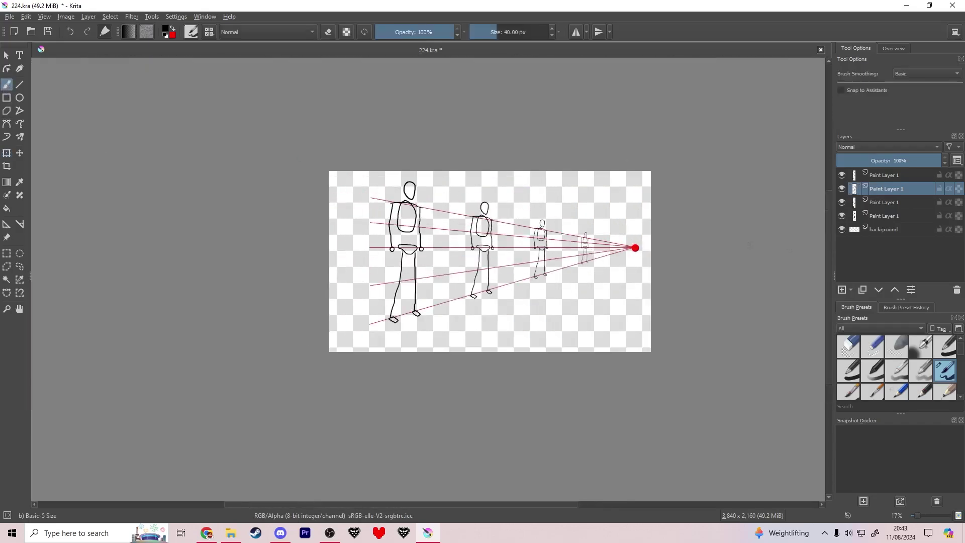
key("ctrl+s")
Group the mannequin layers and lower the group's opacity to 44%
left_click(875, 174)
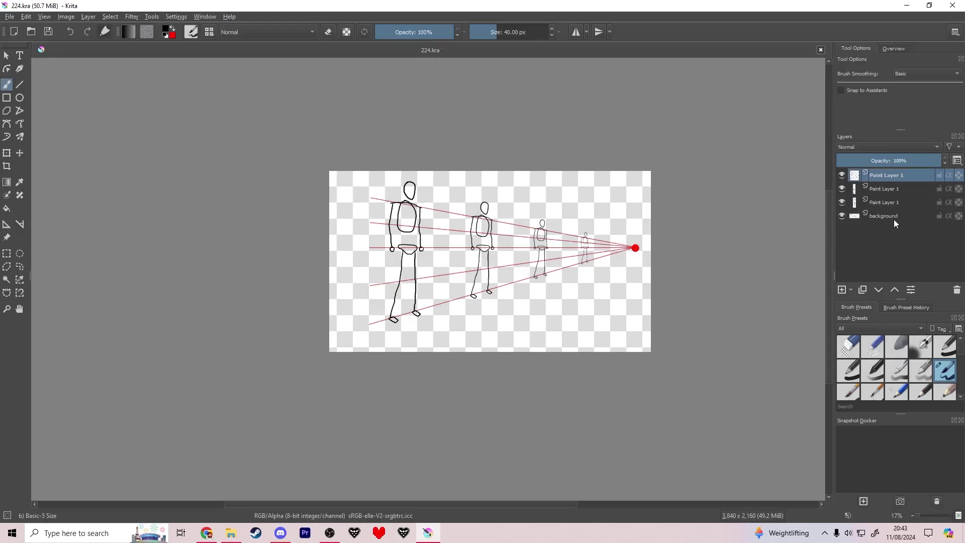
left_click(891, 216, "shift")
right_click(891, 215)
left_click(889, 338)
left_click(865, 177)
left_click(885, 176)
left_click(881, 161)
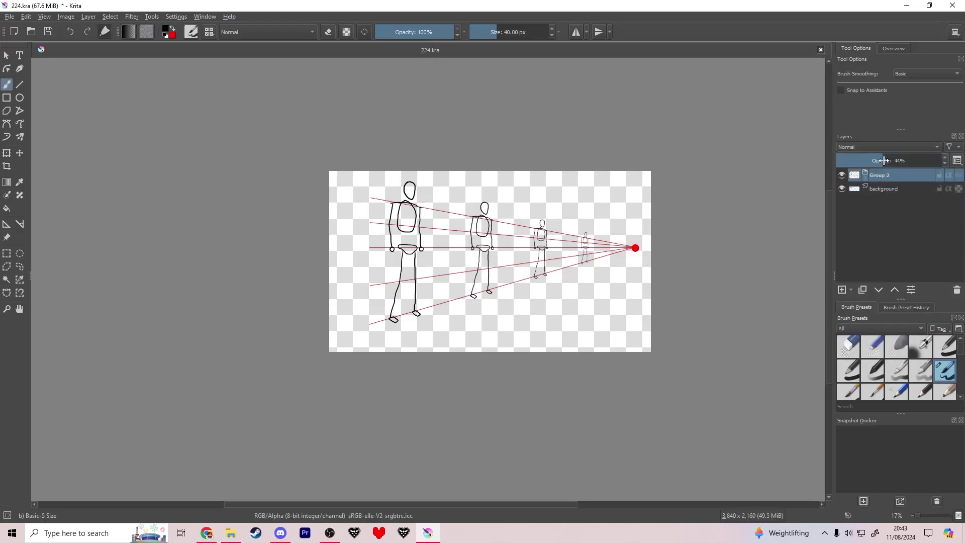
Add a new paint layer above the group and ink the largest figure's back neck line, shoulder and outer arm contour
left_click(841, 290)
scroll(354, 205, "up", 2)
key("ctrl+s")
scroll(366, 215, "up", 2)
left_click_drag(457, 205, 365, 208)
scroll(367, 215, "up", 2)
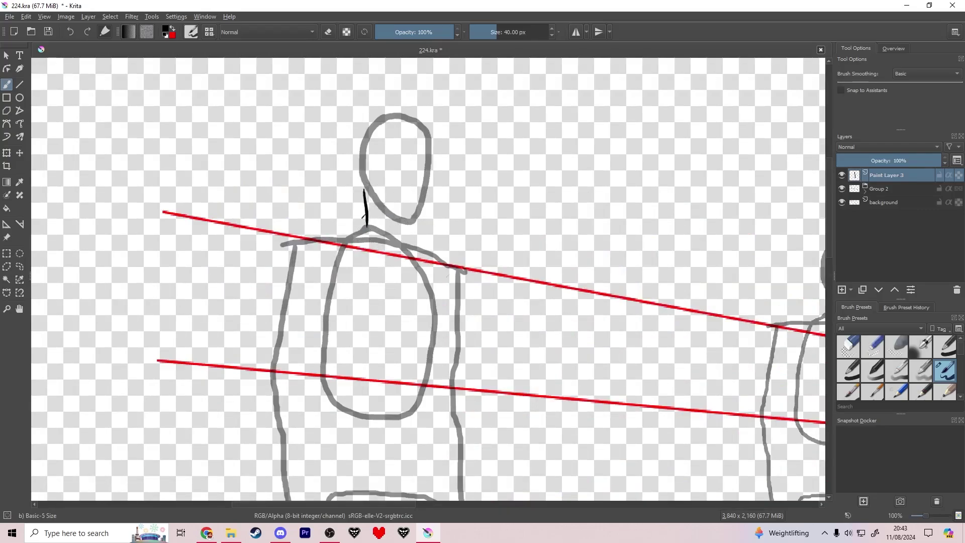
key("ctrl+z")
left_click_drag(283, 241, 260, 314)
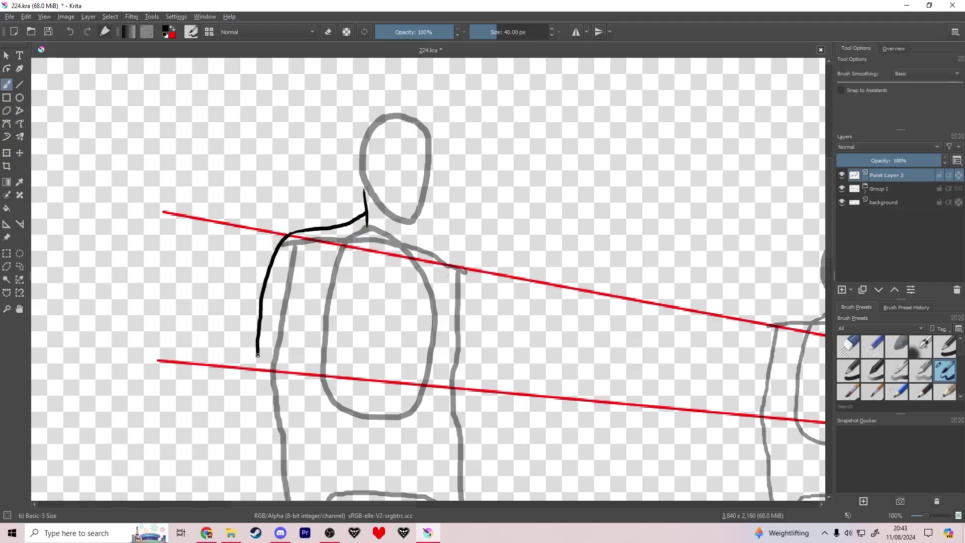
left_click_drag(258, 355, 263, 468)
Finish the outer forearm line and ink the inner arm contour from the wrist up to the armpit
mouse_move(303, 445)
left_mouse_down()
mouse_move(333, 272)
mouse_move(343, 304)
left_mouse_up()
left_click_drag(310, 349, 319, 368)
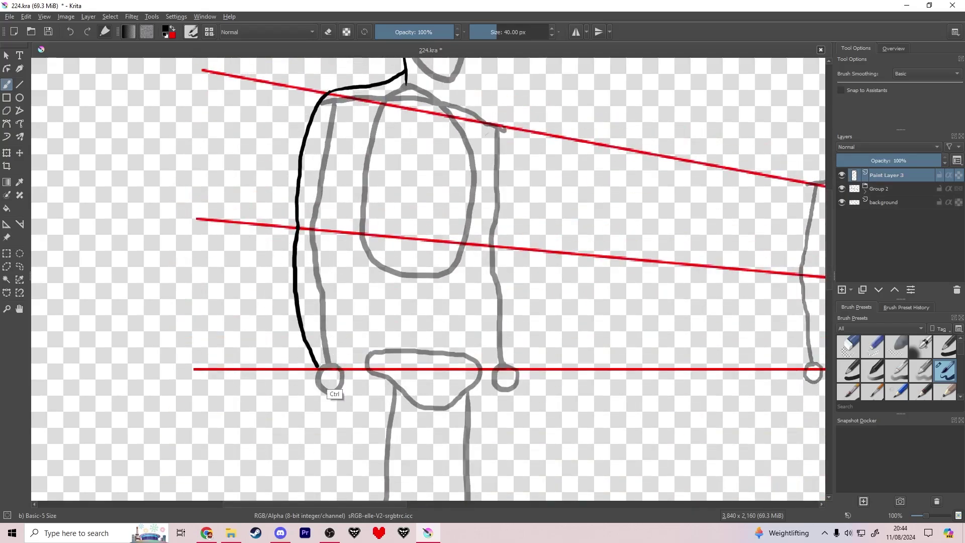
key("ctrl+z")
mouse_move(301, 324)
left_mouse_down()
mouse_move(311, 364)
mouse_move(331, 346)
mouse_move(327, 310)
mouse_move(330, 362)
left_mouse_up()
key("ctrl+z")
key("ctrl+z")
left_click_drag(327, 288, 348, 134)
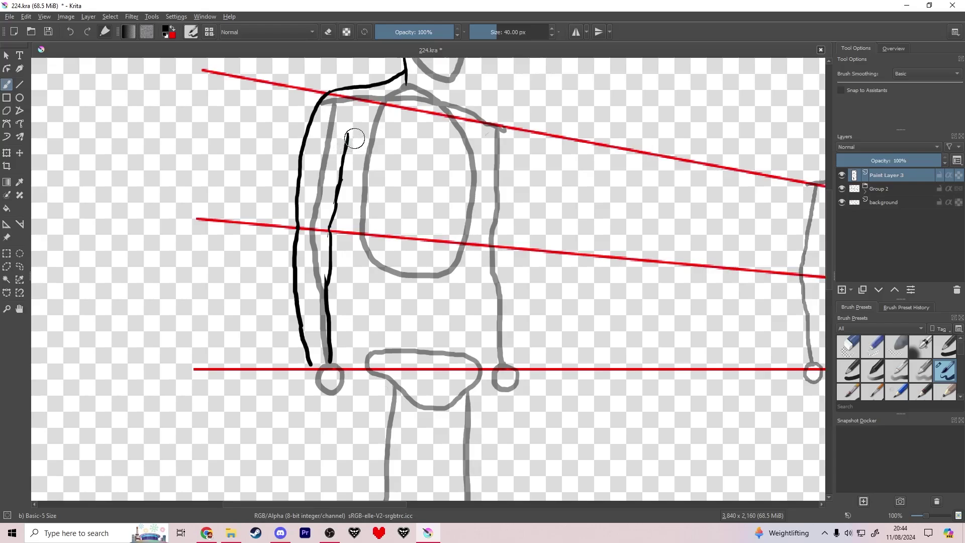
Clean up the inner arm contour around the elbow by erasing and redrawing parts of the line
key("e")
key("e")
key("e")
left_click_drag(327, 235, 328, 221)
key("e")
scroll(328, 243, "down", 2)
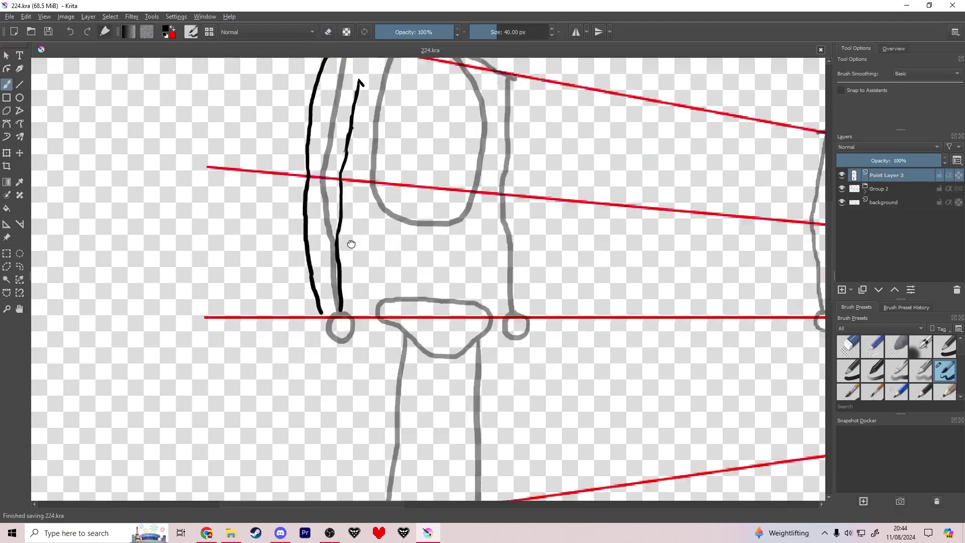
Ink the hand at the end of the outlined arm, erasing and correcting its lines over the circular guide
scroll(335, 282, "up", 2)
mouse_move(302, 343)
left_mouse_down()
mouse_move(313, 395)
mouse_move(351, 385)
mouse_move(363, 402)
mouse_move(367, 375)
mouse_move(340, 325)
left_mouse_up()
key("e")
key("e")
mouse_move(314, 395)
left_mouse_down()
mouse_move(324, 439)
mouse_move(357, 449)
mouse_move(358, 390)
mouse_move(360, 400)
mouse_move(370, 396)
mouse_move(368, 384)
mouse_move(333, 383)
left_mouse_up()
key("e")
key("e")
key("e")
key("e")
key("e")
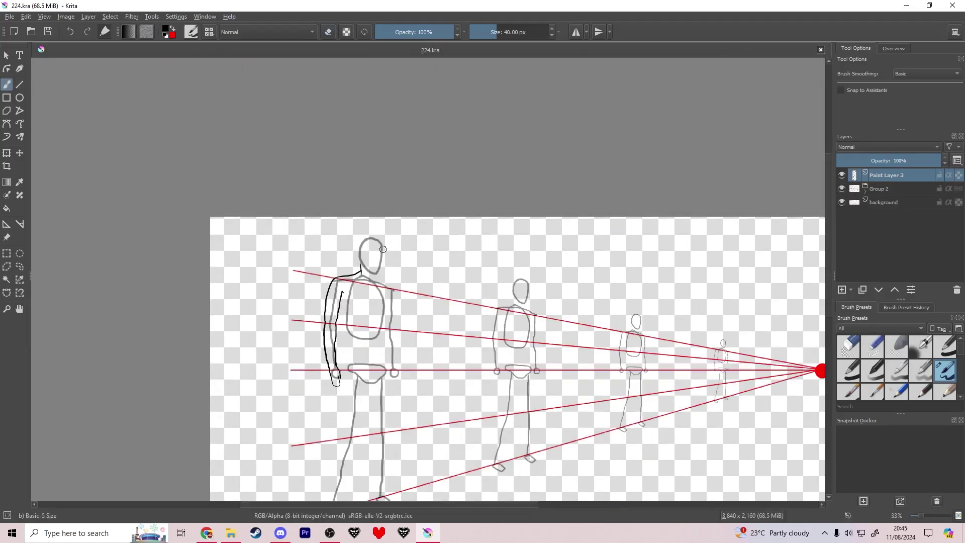
Ink the front of the largest figure's neck, the near jawline and the back of the head
scroll(377, 280, "up", 4)
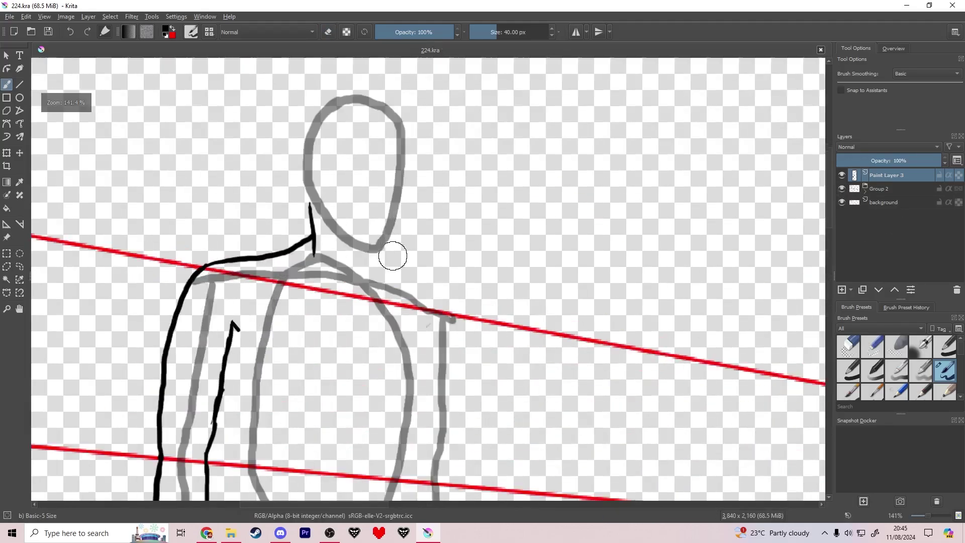
left_click_drag(378, 235, 376, 255)
left_click_drag(376, 233, 377, 260)
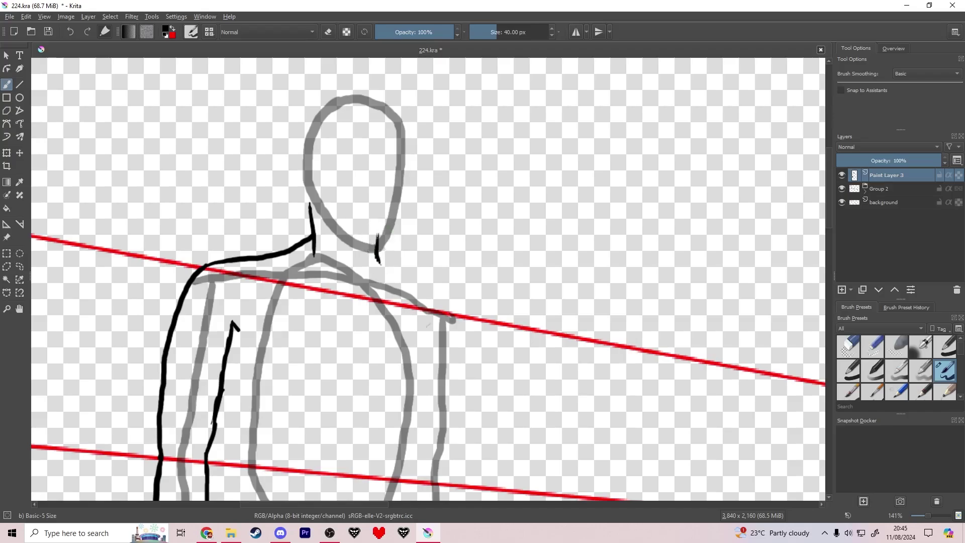
key("e")
key("e")
mouse_move(377, 240)
left_mouse_down()
mouse_move(343, 220)
mouse_move(300, 156)
mouse_move(296, 121)
left_mouse_up()
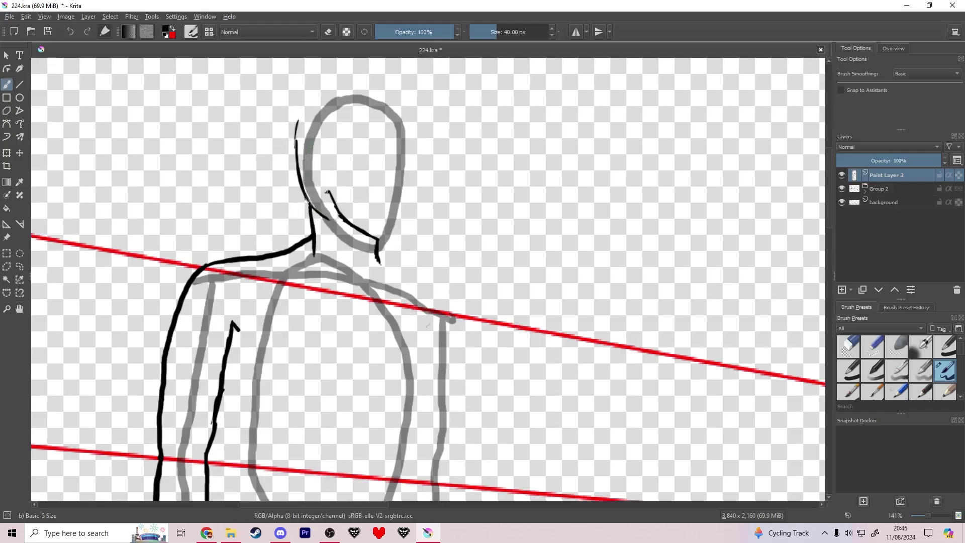
Draw the ear and close the head outline with the far side of the face and the top of the skull
mouse_move(314, 173)
left_mouse_down()
mouse_move(324, 155)
mouse_move(326, 175)
left_mouse_up()
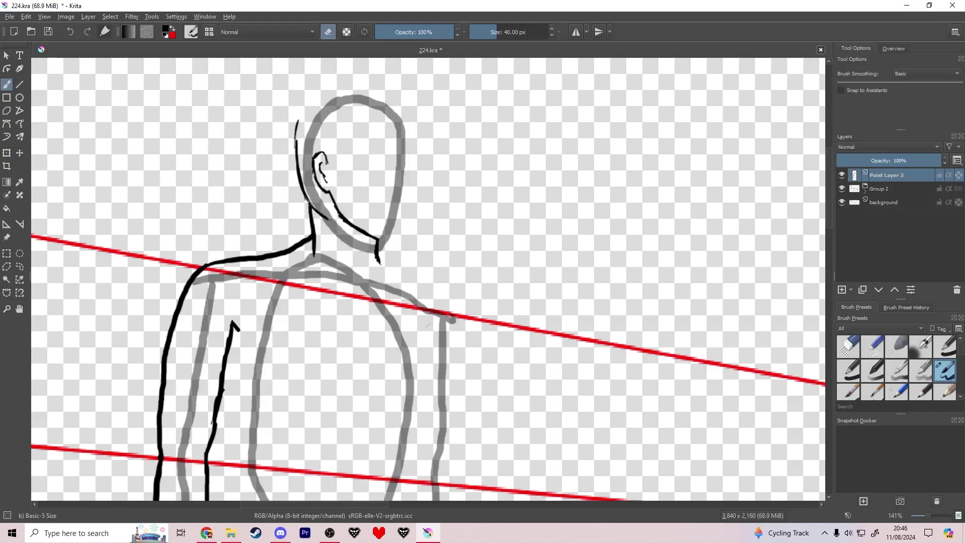
key("e")
mouse_move(349, 225)
left_mouse_down()
mouse_move(384, 244)
mouse_move(421, 180)
left_mouse_up()
key("e")
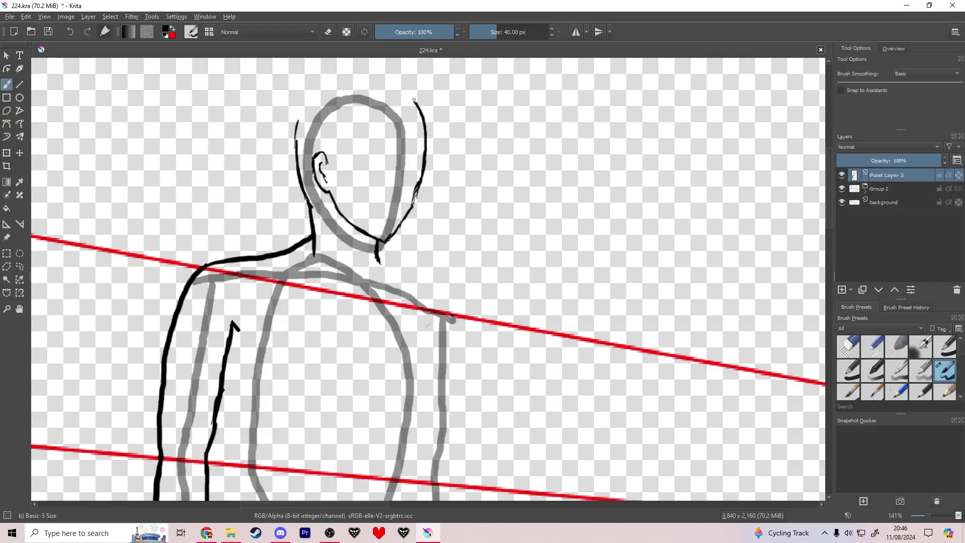
left_click_drag(414, 99, 385, 76)
mouse_move(300, 140)
left_mouse_down()
mouse_move(301, 118)
mouse_move(332, 84)
mouse_move(387, 77)
left_mouse_up()
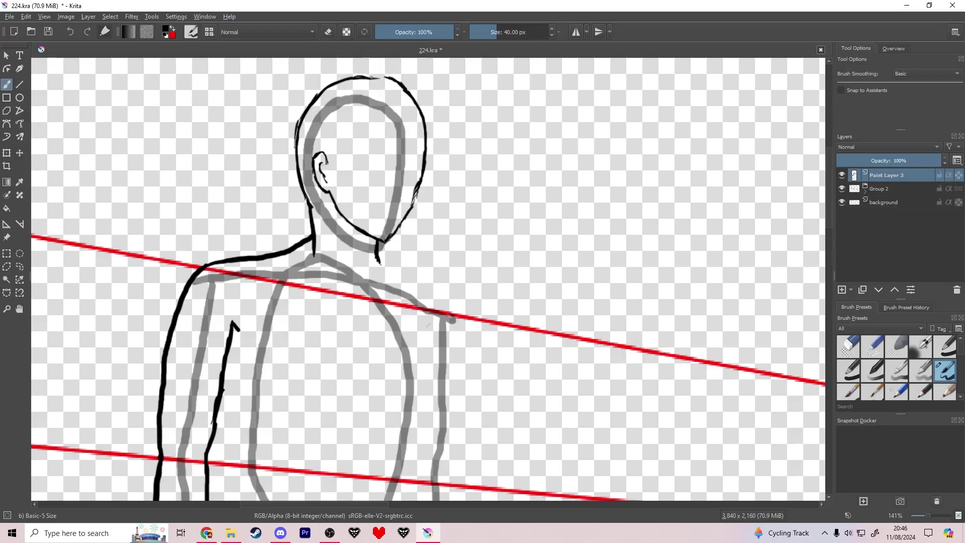
Erase and redraw the far side of the face, toggling the mannequin group's visibility to check the outline
key("e")
mouse_move(422, 167)
left_mouse_down()
mouse_move(410, 211)
mouse_move(427, 140)
left_mouse_up()
key("e")
mouse_move(404, 218)
left_mouse_down()
mouse_move(425, 183)
mouse_move(427, 132)
left_mouse_up()
left_click(842, 188)
left_click(842, 190)
scroll(413, 173, "up", 3)
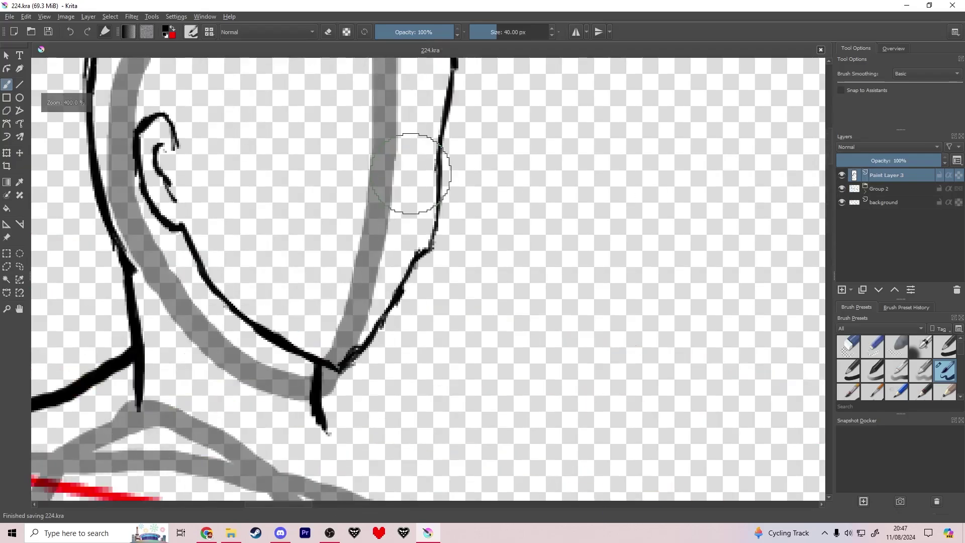
Smooth the face contour between forehead and chin by redrawing it and erasing stray edges
scroll(427, 174, "down", 1)
left_click_drag(429, 176, 469, 273)
key("e")
mouse_move(481, 206)
left_mouse_down()
mouse_move(486, 236)
mouse_move(468, 318)
mouse_move(460, 314)
mouse_move(483, 197)
left_mouse_up()
key("e")
key("e")
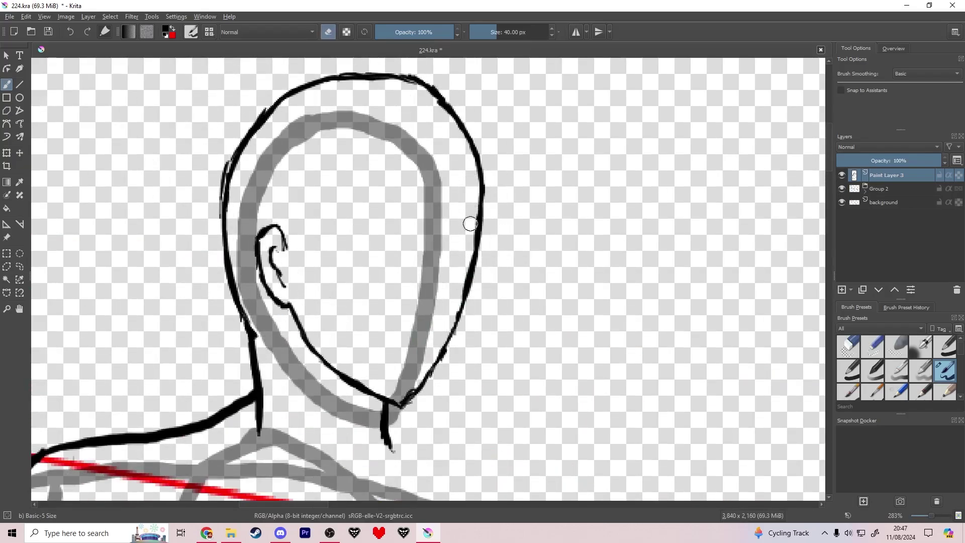
key("e")
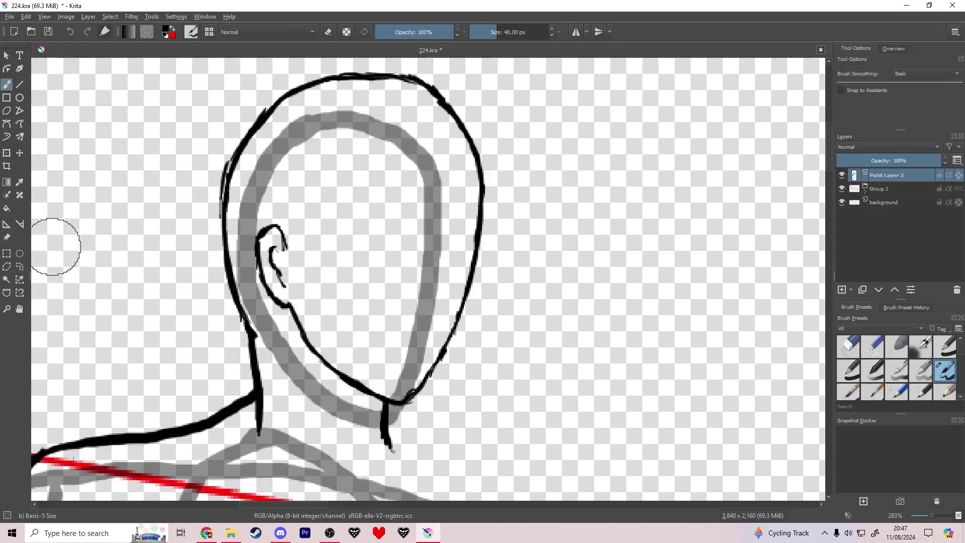
Select the ear and near jawline with a freehand selection and shift them slightly toward the back of the head
left_click(20, 267)
mouse_move(317, 208)
left_mouse_down()
mouse_move(250, 281)
mouse_move(391, 380)
mouse_move(327, 214)
left_mouse_up()
key("ctrl+t")
left_click_drag(241, 303, 224, 305)
key("Return")
left_click(7, 253)
left_click(382, 260)
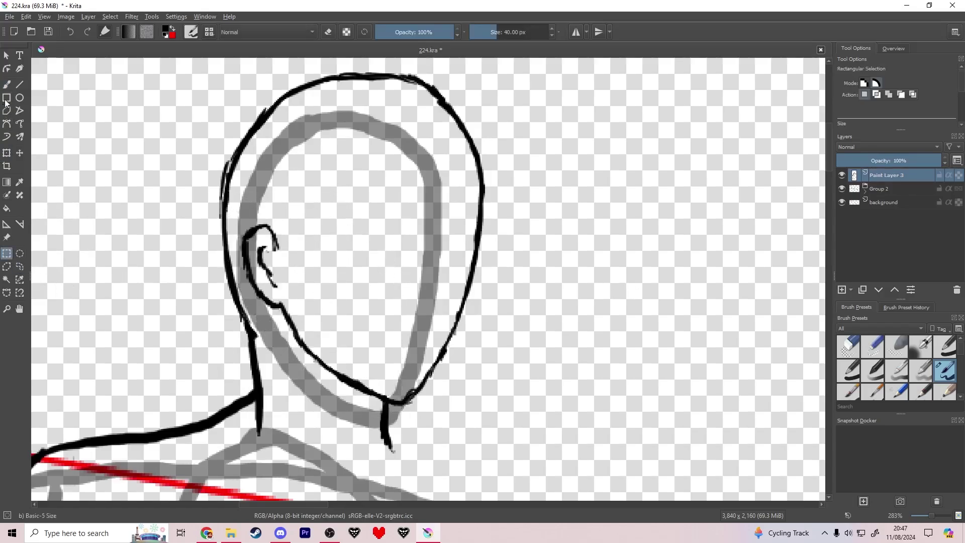
left_click(6, 84)
Save the drawing and ink the far shoulder's curve from the neck outward
scroll(311, 217, "down", 4)
key("ctrl+s")
left_click(842, 188)
left_click(842, 189)
scroll(431, 295, "up", 4)
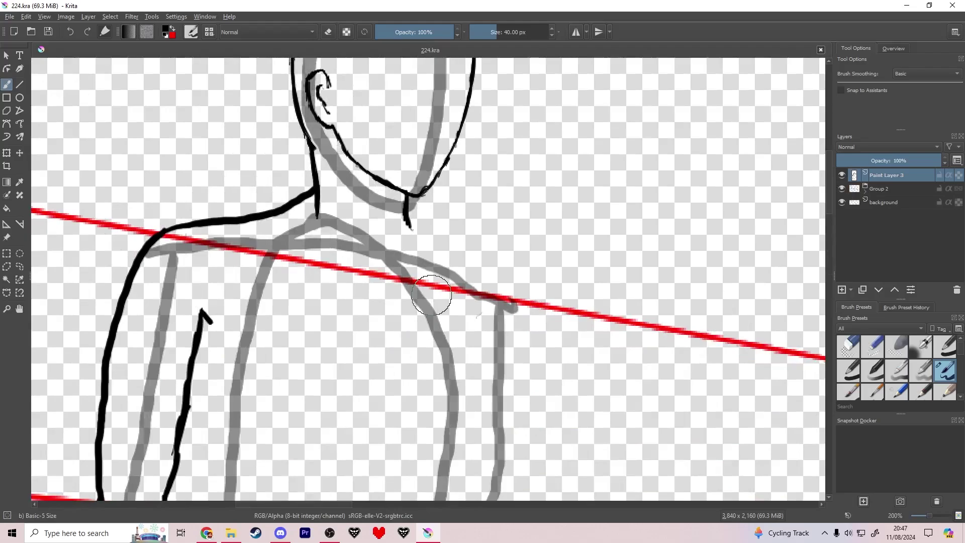
mouse_move(409, 203)
left_mouse_down()
mouse_move(499, 242)
mouse_move(506, 253)
mouse_move(472, 249)
mouse_move(514, 271)
left_mouse_up()
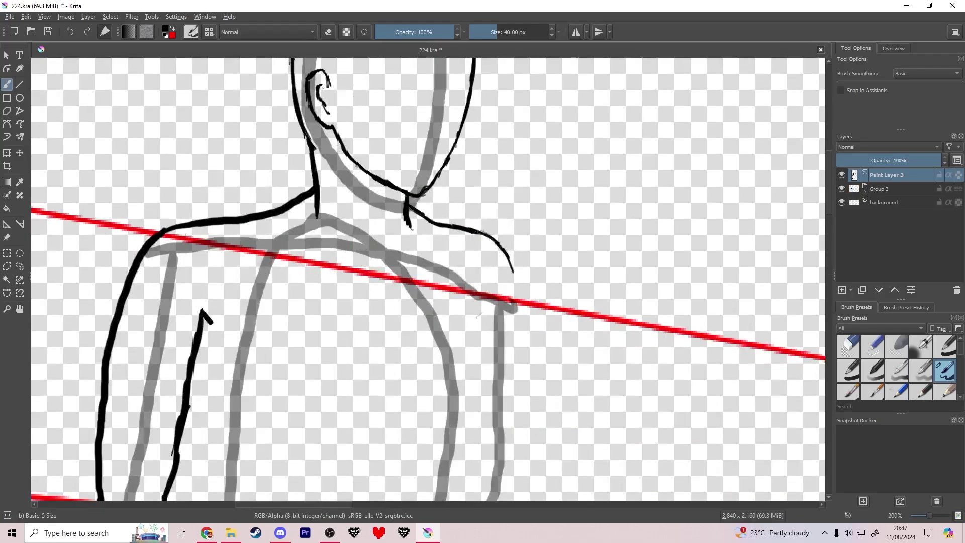
Ink the near side of the torso from the armpit down to the waist
left_click_drag(295, 284, 366, 121)
mouse_move(267, 197)
left_mouse_down()
mouse_move(284, 311)
mouse_move(280, 346)
mouse_move(289, 350)
mouse_move(283, 469)
left_mouse_up()
left_click_drag(342, 470, 368, 273)
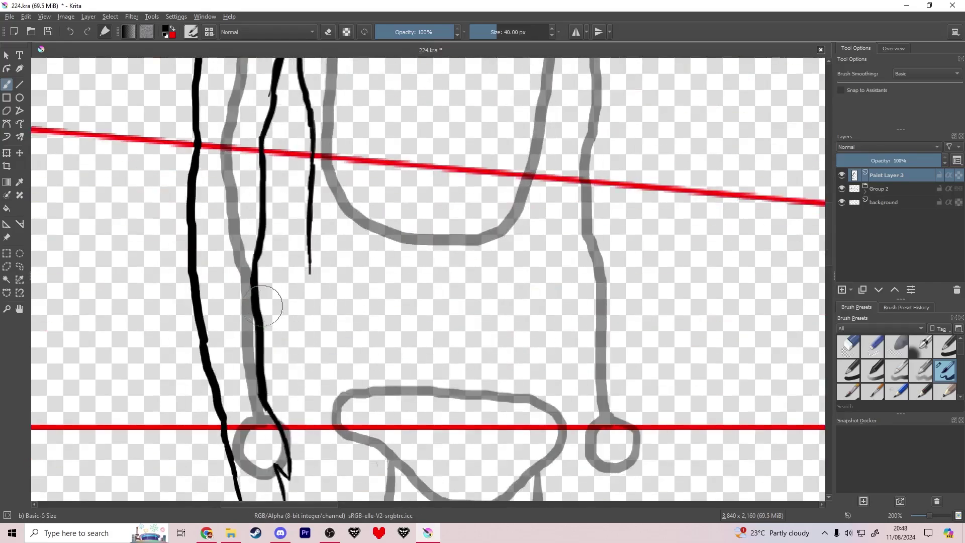
left_click_drag(304, 251, 315, 388)
left_click_drag(316, 354, 307, 412)
mouse_move(320, 360)
left_mouse_down()
mouse_move(368, 349)
mouse_move(316, 390)
mouse_move(313, 429)
left_mouse_up()
key("ctrl+z")
key("ctrl+z")
scroll(379, 393, "down", 5)
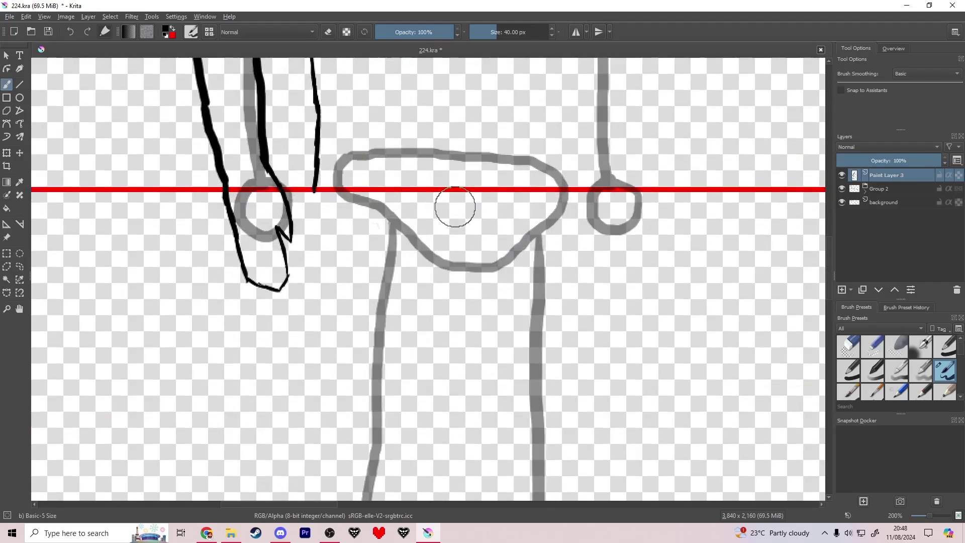
Ink the rounded near hip and start both sides of the thigh, undoing and redrawing unsatisfactory strokes
mouse_move(458, 209)
left_mouse_down()
mouse_move(407, 172)
mouse_move(343, 175)
mouse_move(307, 210)
mouse_move(316, 190)
mouse_move(279, 310)
left_mouse_up()
key("ctrl+z")
key("ctrl+z")
left_click_drag(318, 190, 266, 392)
key("ctrl+z")
mouse_move(330, 177)
left_mouse_down()
mouse_move(406, 178)
mouse_move(340, 177)
mouse_move(403, 168)
mouse_move(444, 180)
mouse_move(479, 208)
mouse_move(498, 258)
mouse_move(496, 293)
mouse_move(403, 461)
left_mouse_up()
key("ctrl+z")
key("ctrl+z")
mouse_move(382, 386)
left_mouse_down()
mouse_move(362, 213)
mouse_move(348, 338)
left_mouse_up()
Mark the near arm's elbow with a curved line and save the drawing
scroll(369, 312, "down", 3)
scroll(371, 323, "up", 2)
scroll(362, 213, "down", 1)
scroll(348, 338, "up", 2)
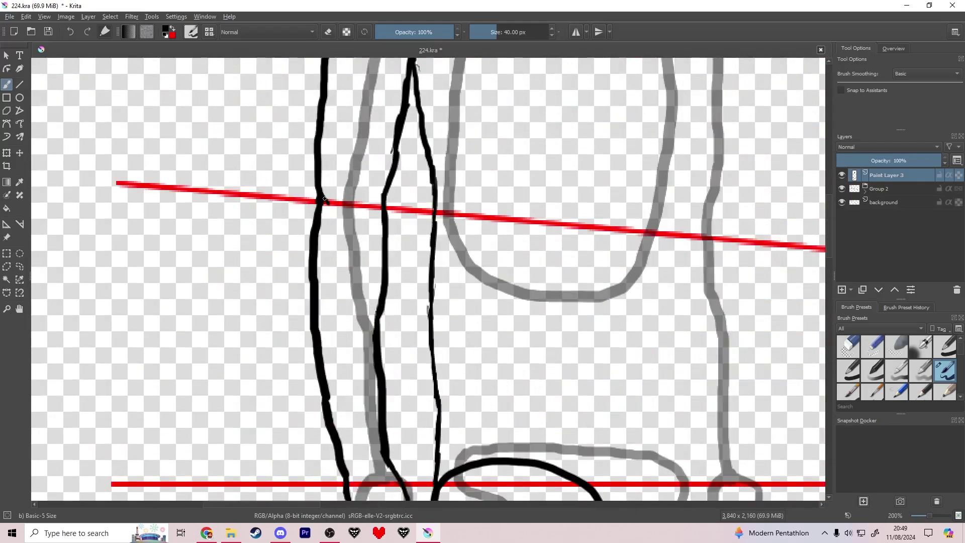
key("ctrl+s")
scroll(361, 212, "down", 2)
scroll(327, 282, "up", 1)
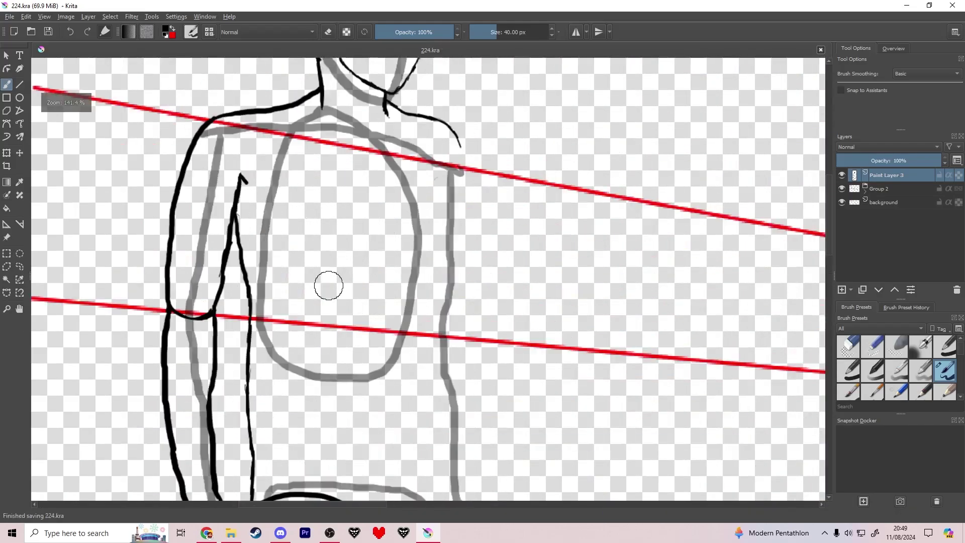
Ink the torso's front contour from neck to waist and outline the far upper arm, elbow and forearm
mouse_move(360, 70)
left_mouse_down()
mouse_move(369, 176)
mouse_move(367, 102)
mouse_move(375, 146)
mouse_move(379, 380)
mouse_move(354, 417)
left_mouse_up()
key("ctrl+z")
key("ctrl+z")
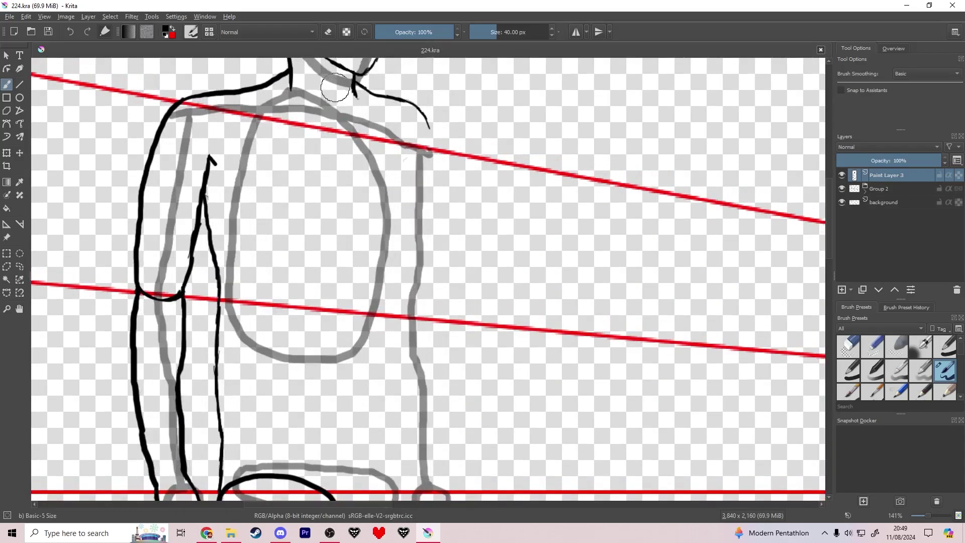
mouse_move(337, 89)
left_mouse_down()
mouse_move(358, 194)
mouse_move(374, 453)
mouse_move(390, 457)
mouse_move(387, 353)
mouse_move(402, 223)
mouse_move(392, 167)
mouse_move(404, 166)
mouse_move(396, 132)
mouse_move(431, 139)
mouse_move(422, 242)
left_mouse_up()
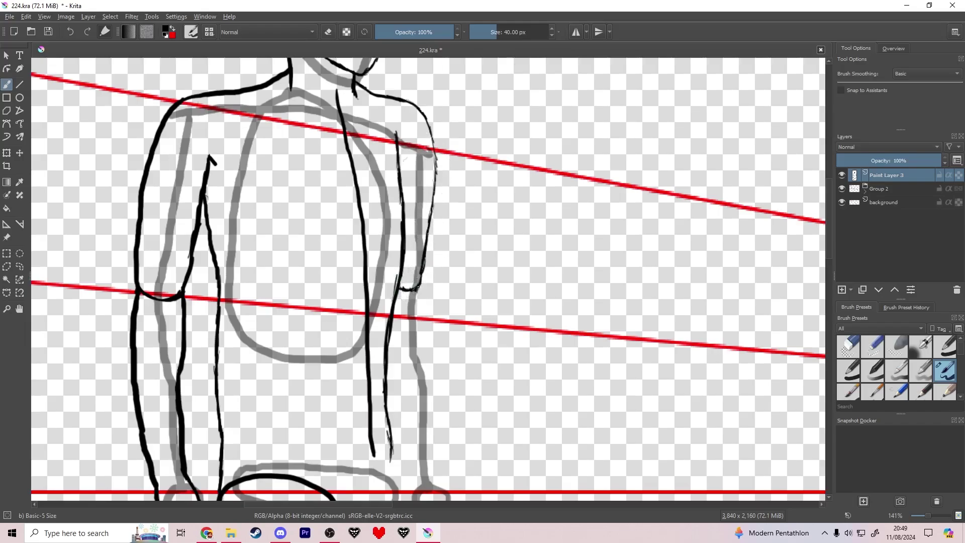
left_click_drag(405, 367, 406, 441)
left_click_drag(403, 414, 398, 456)
left_click_drag(329, 401, 357, 254)
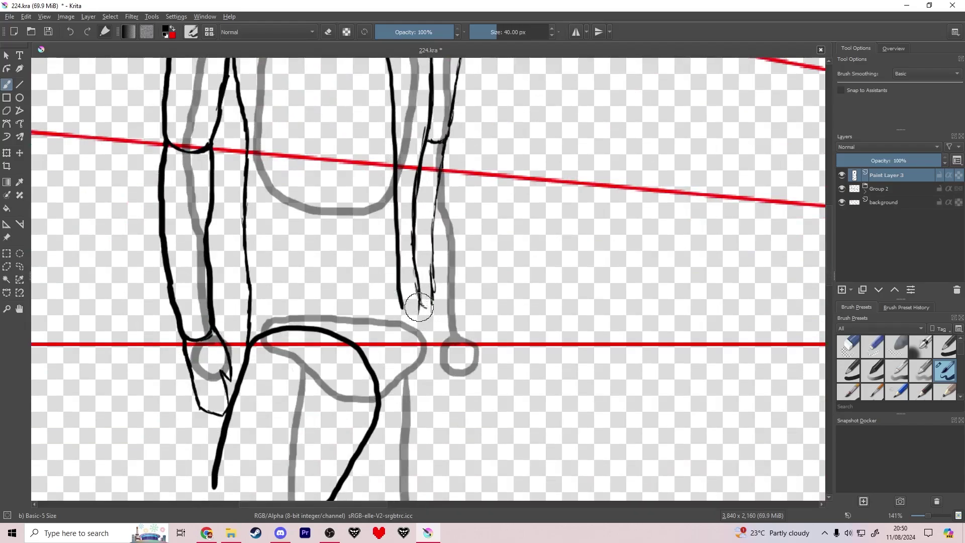
Ink the outer contour of the far thigh from the waist to the knee guide line
left_click_drag(421, 302, 431, 360)
key("ctrl+z")
mouse_move(400, 426)
left_mouse_down()
mouse_move(366, 170)
mouse_move(410, 244)
left_mouse_up()
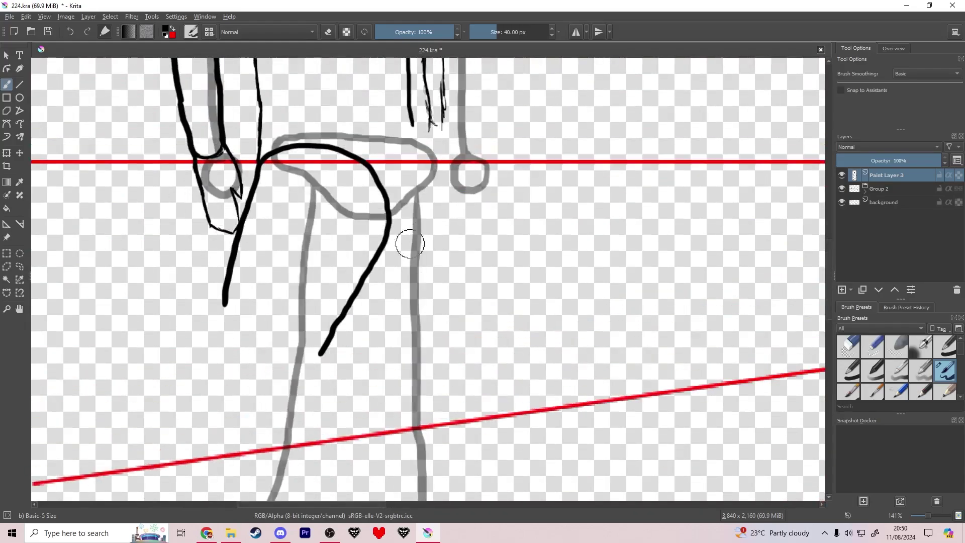
mouse_move(430, 120)
left_mouse_down()
mouse_move(451, 207)
mouse_move(467, 421)
left_mouse_up()
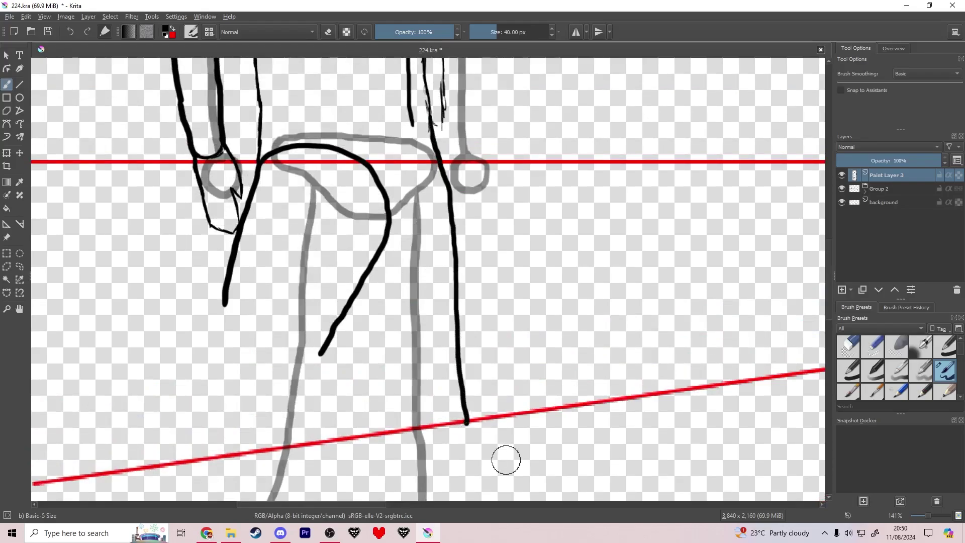
left_click_drag(506, 459, 622, 399)
Extend the near thigh's outline to the knee guide line and shape the knee with curved lines
mouse_move(445, 290)
left_mouse_down()
mouse_move(415, 385)
mouse_move(364, 376)
mouse_move(334, 391)
mouse_move(326, 388)
mouse_move(346, 246)
mouse_move(340, 304)
left_mouse_up()
left_click_drag(329, 367, 331, 394)
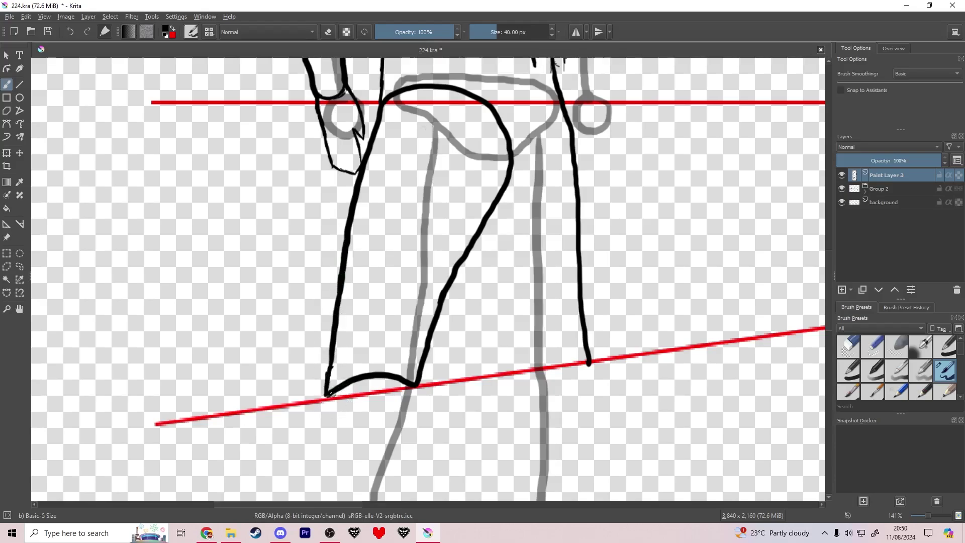
mouse_move(327, 428)
left_mouse_down()
mouse_move(377, 432)
mouse_move(418, 407)
mouse_move(415, 387)
left_mouse_up()
scroll(423, 272, "down", 3)
left_click_drag(424, 272, 512, 156)
Ink the outer contour of the near lower leg from the knee to the ankle
mouse_move(410, 186)
left_mouse_down()
mouse_move(393, 228)
mouse_move(395, 288)
left_mouse_up()
key("ctrl+z")
left_click_drag(388, 241, 387, 273)
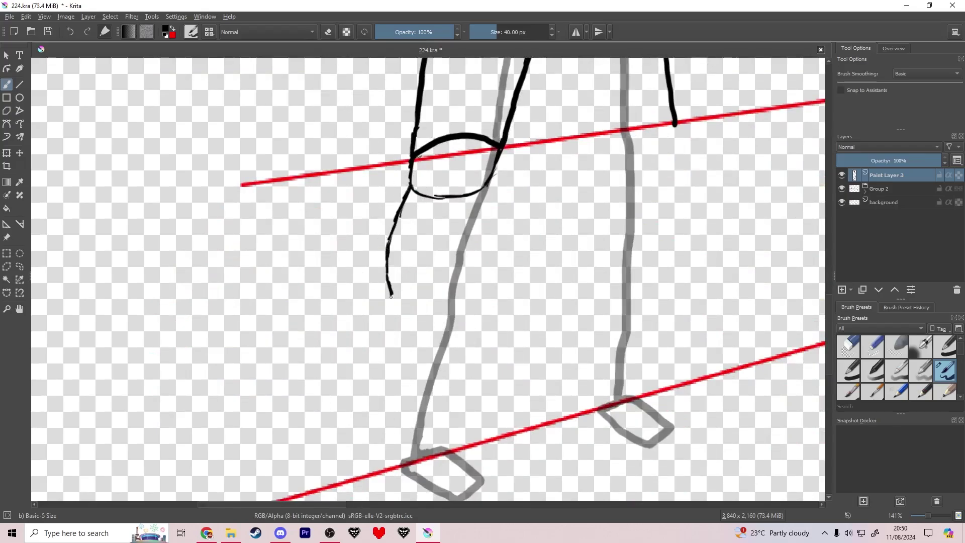
left_click_drag(378, 385, 366, 461)
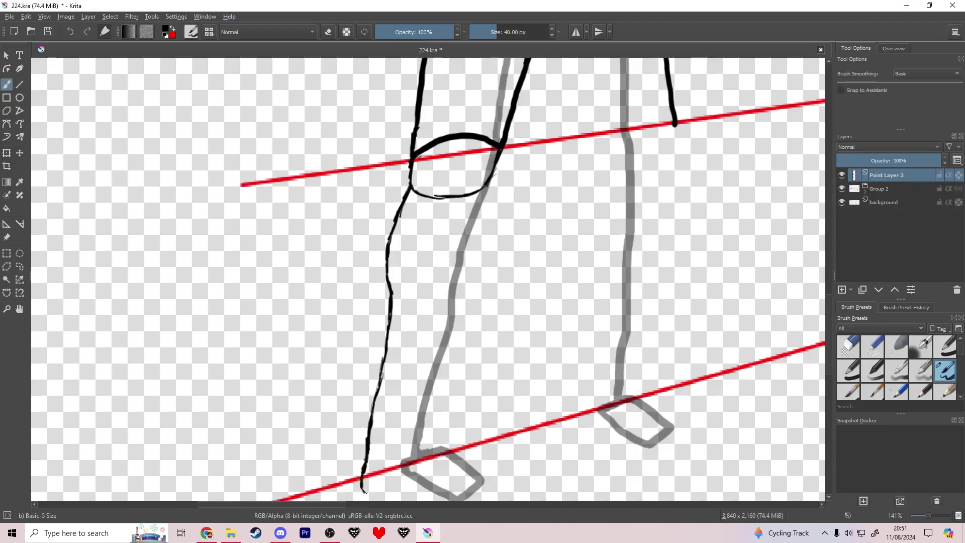
left_click_drag(392, 419, 370, 276)
key("ctrl+z")
Outline the near foot and ink the lower leg's inner contour from the ankle up to the knee
mouse_move(342, 326)
left_mouse_down()
mouse_move(360, 363)
mouse_move(392, 386)
mouse_move(429, 380)
left_mouse_up()
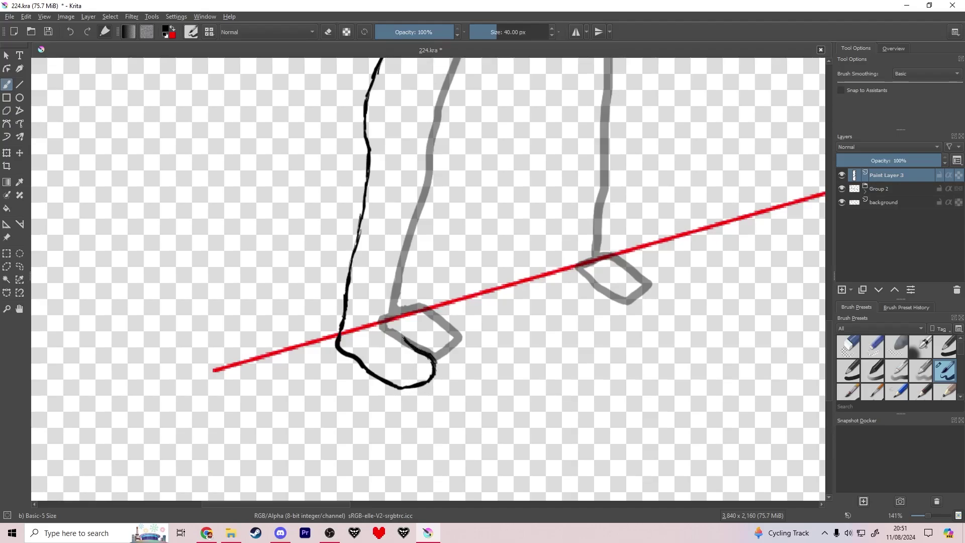
left_click_drag(389, 332, 453, 71)
key("e")
key("e")
scroll(478, 173, "up", 4)
left_click_drag(390, 315, 409, 269)
left_click_drag(394, 298, 411, 258)
left_click_drag(383, 331, 397, 301)
scroll(395, 319, "down", 4)
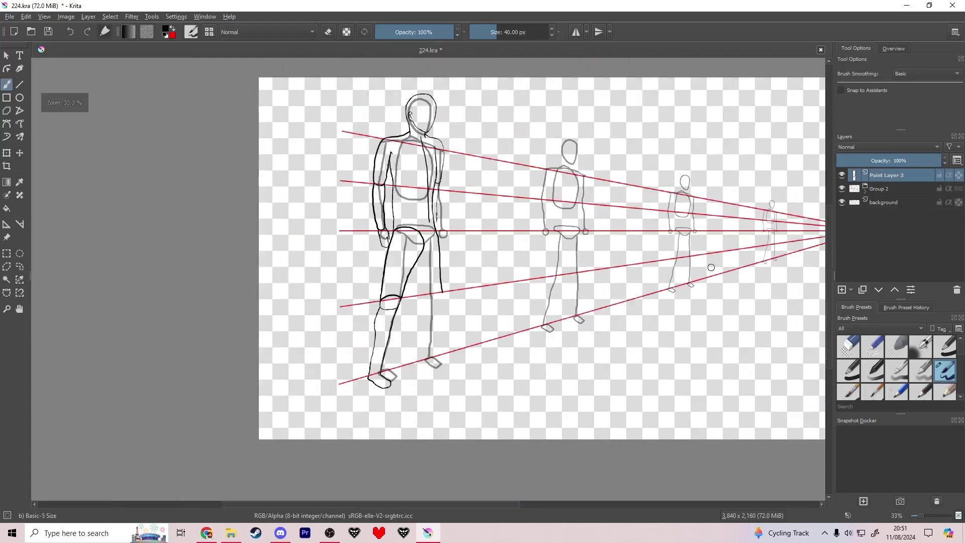
Check the inked figure by toggling the visibility of Group 2 and the background, and save the drawing
left_click(841, 190)
left_click(844, 201)
left_click_drag(844, 200, 842, 189)
scroll(405, 322, "up", 2)
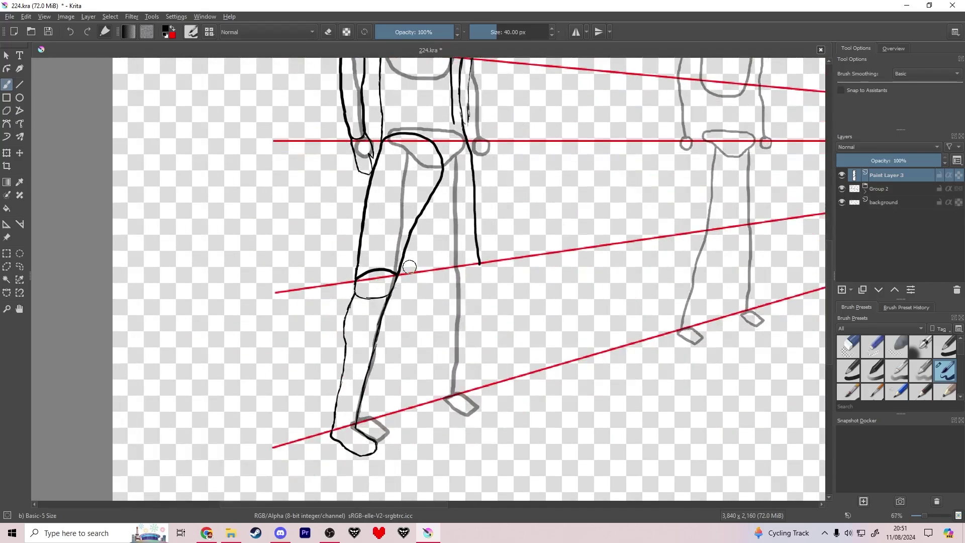
key("ctrl+s")
Ink the far leg's rounded knee, both lower leg contours and the foot
left_click_drag(436, 144, 440, 146)
scroll(524, 381, "up", 2)
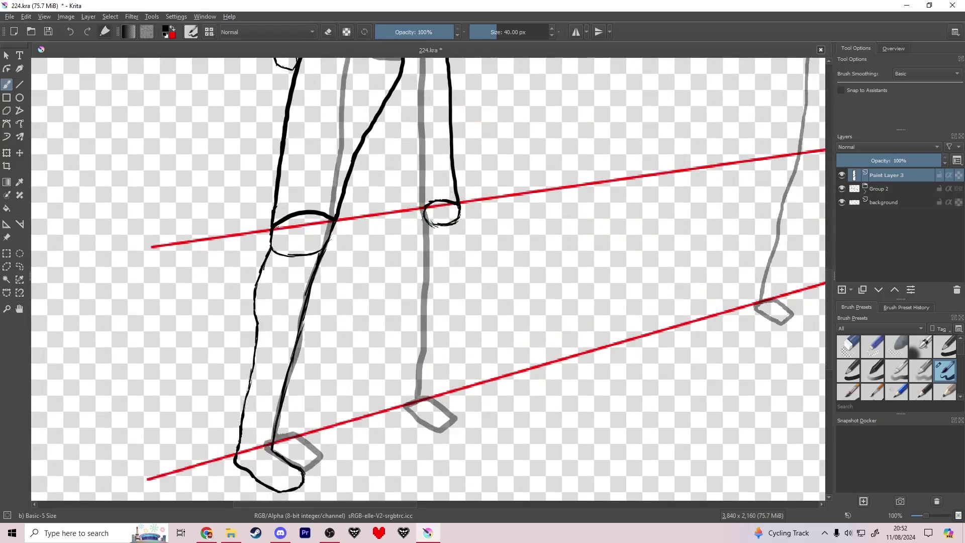
key("ctrl+z")
key("ctrl+z")
mouse_move(421, 294)
left_mouse_down()
mouse_move(417, 405)
mouse_move(462, 428)
mouse_move(469, 414)
mouse_move(448, 381)
left_mouse_up()
key("ctrl+z")
left_click_drag(455, 324, 456, 299)
left_click_drag(458, 297, 461, 235)
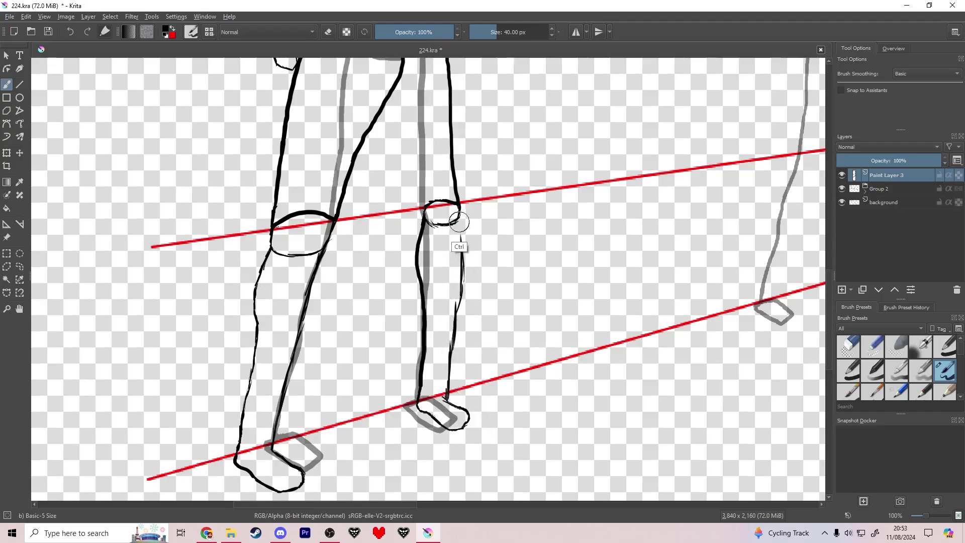
Join the near hip to the waist with a short curve and ink the far thigh's inner contour
key("ctrl+z")
key("ctrl+z")
mouse_move(452, 346)
left_mouse_down()
mouse_move(461, 215)
mouse_move(414, 157)
left_mouse_up()
key("ctrl+z")
mouse_move(451, 249)
left_mouse_down()
mouse_move(437, 302)
mouse_move(448, 373)
left_mouse_up()
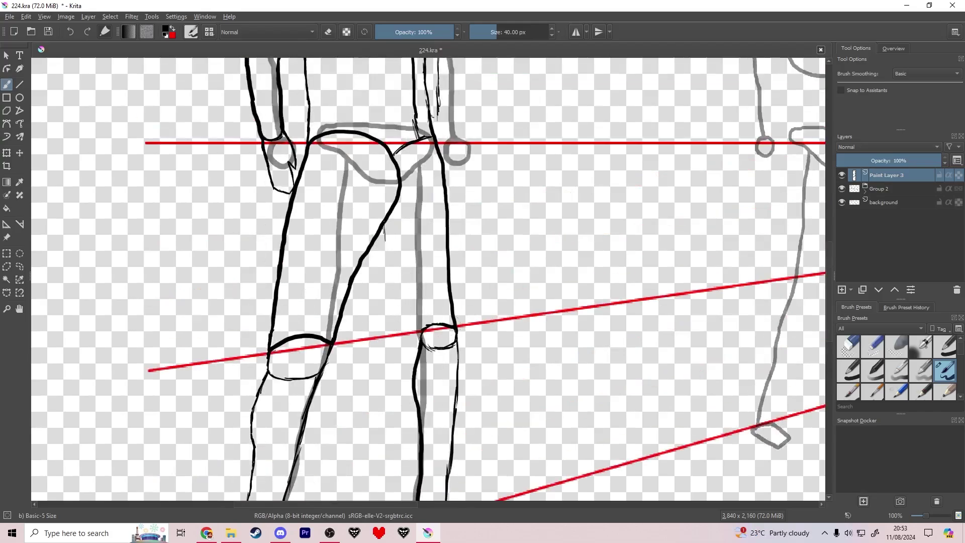
key("ctrl+z")
left_click_drag(384, 225, 415, 334)
scroll(404, 303, "down", 5)
left_click(842, 189)
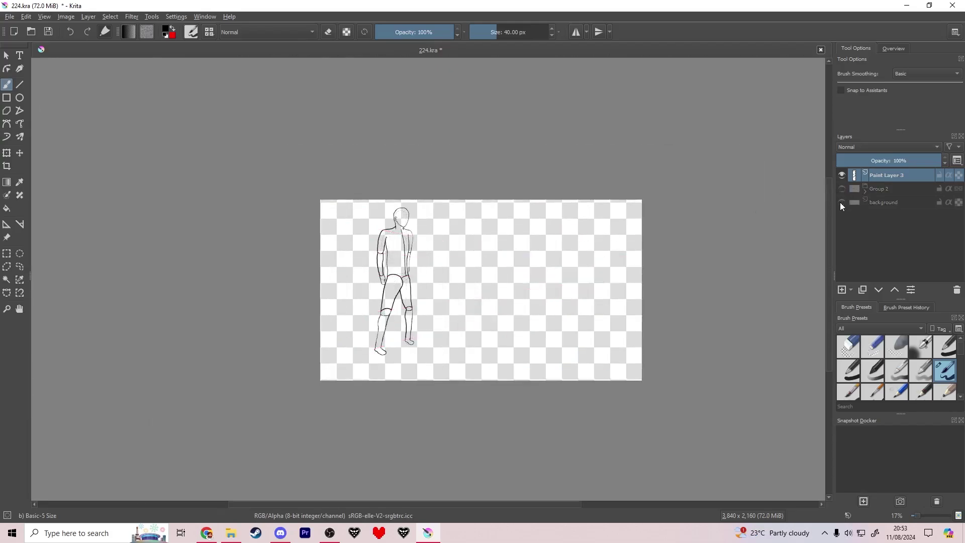
scroll(481, 282, "up", 2)
key("ctrl+t")
left_click_drag(305, 192, 334, 261)
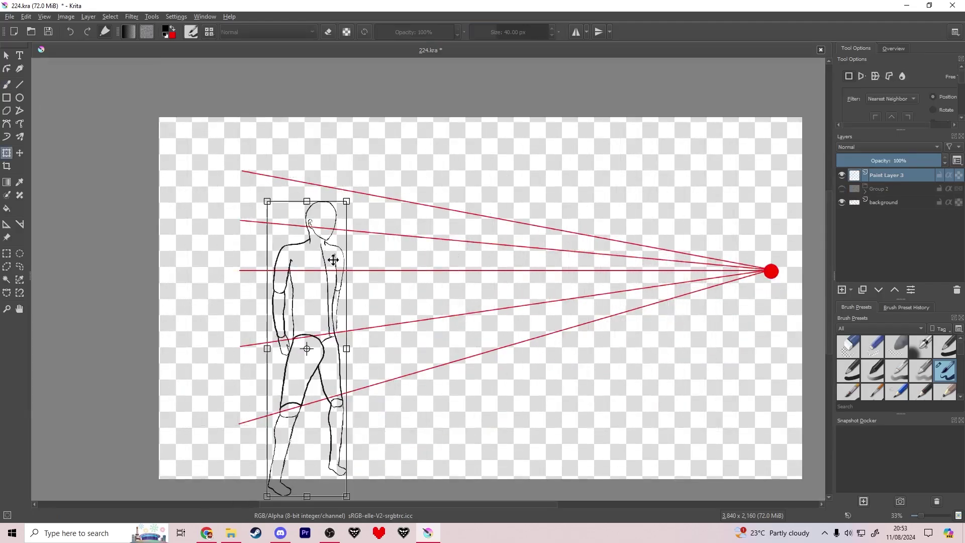
key("ctrl+z")
left_click_drag(336, 202, 668, 217)
key("ctrl+z")
left_click(884, 161)
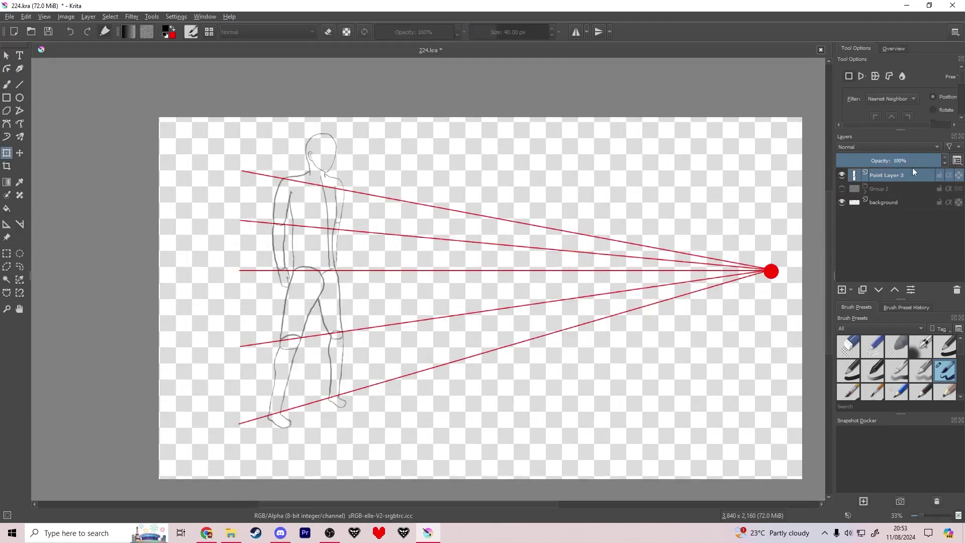
key("ctrl+z")
Hide Paint Layer 3, show Group 2 and add a new paint layer, saving the drawing
left_click(842, 175)
left_click(842, 188)
left_click(842, 290)
left_click(7, 84)
key("ctrl+s")
Outline the largest mannequin's near upper arm as a closed, elongated rounded shape from shoulder to elbow
scroll(309, 173, "up", 3)
left_click_drag(347, 155, 424, 132)
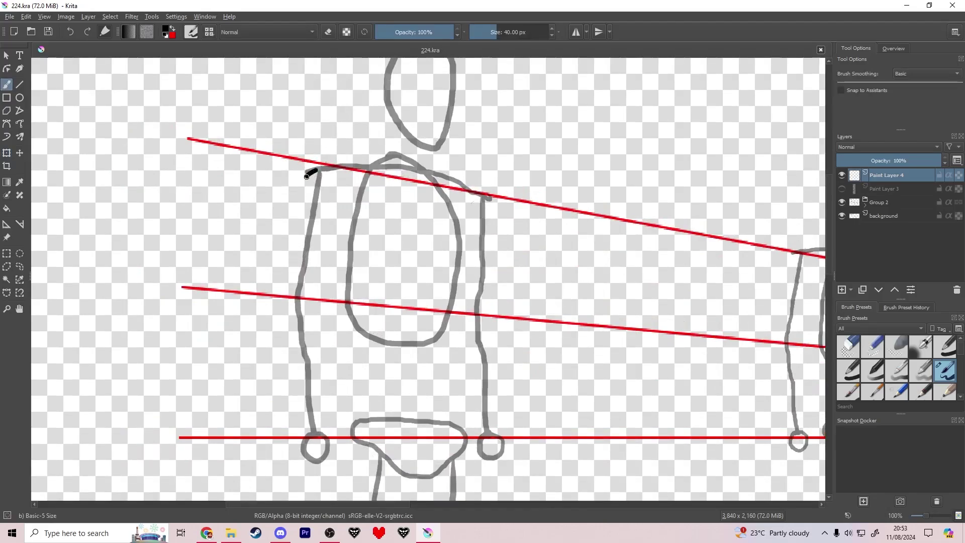
left_click_drag(286, 238, 282, 280)
key("ctrl+z")
mouse_move(317, 171)
left_mouse_down()
mouse_move(284, 243)
mouse_move(289, 299)
mouse_move(309, 298)
left_mouse_up()
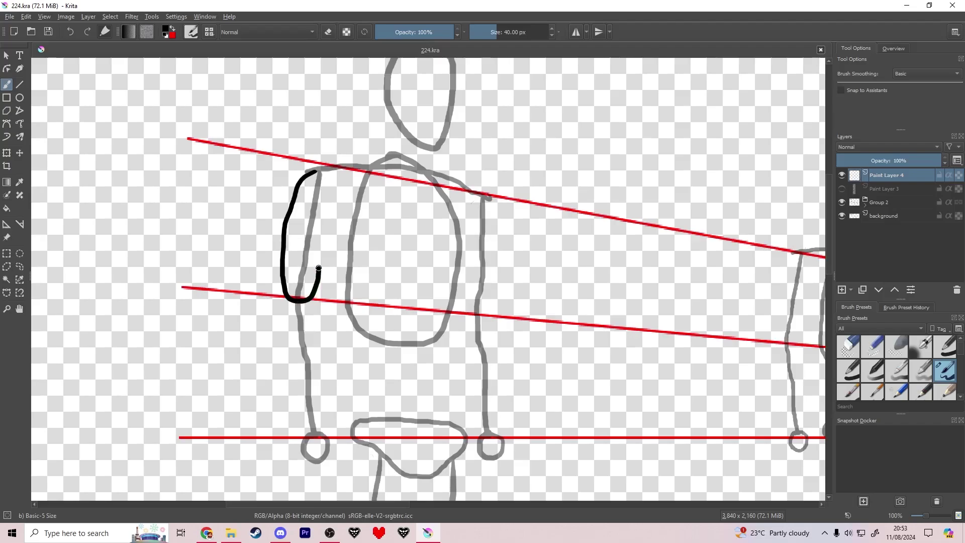
mouse_move(327, 221)
left_mouse_down()
mouse_move(338, 173)
mouse_move(315, 170)
left_mouse_up()
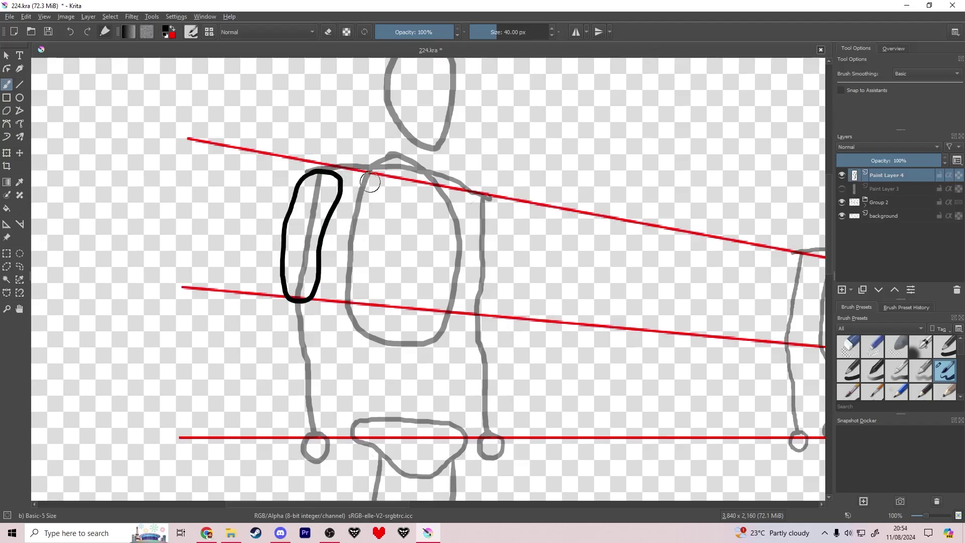
Ink both sides of the near forearm from the elbow to just above the wrist, correcting and trimming the lines
mouse_move(285, 299)
left_mouse_down()
mouse_move(282, 336)
mouse_move(306, 441)
mouse_move(282, 333)
mouse_move(297, 431)
left_mouse_up()
key("e")
key("e")
key("ctrl+z")
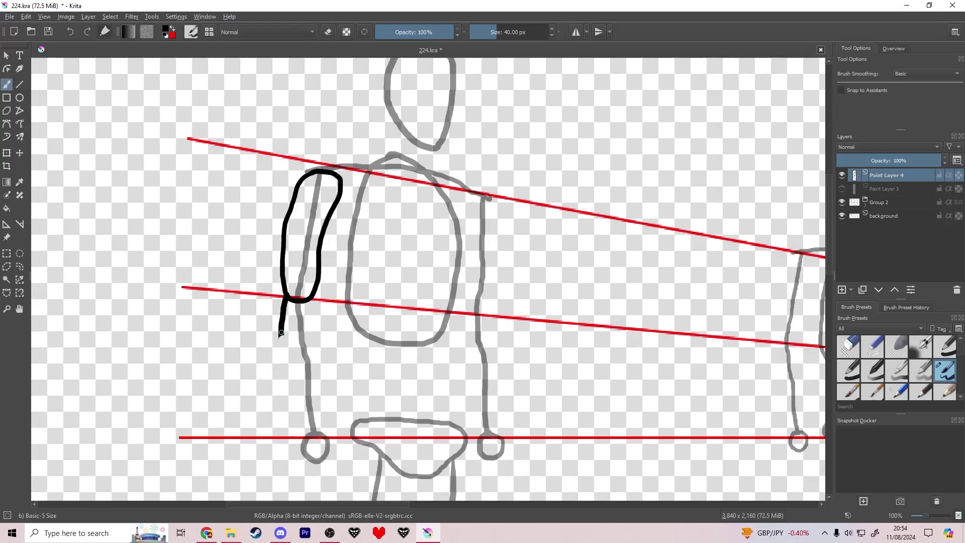
left_click_drag(283, 347, 300, 439)
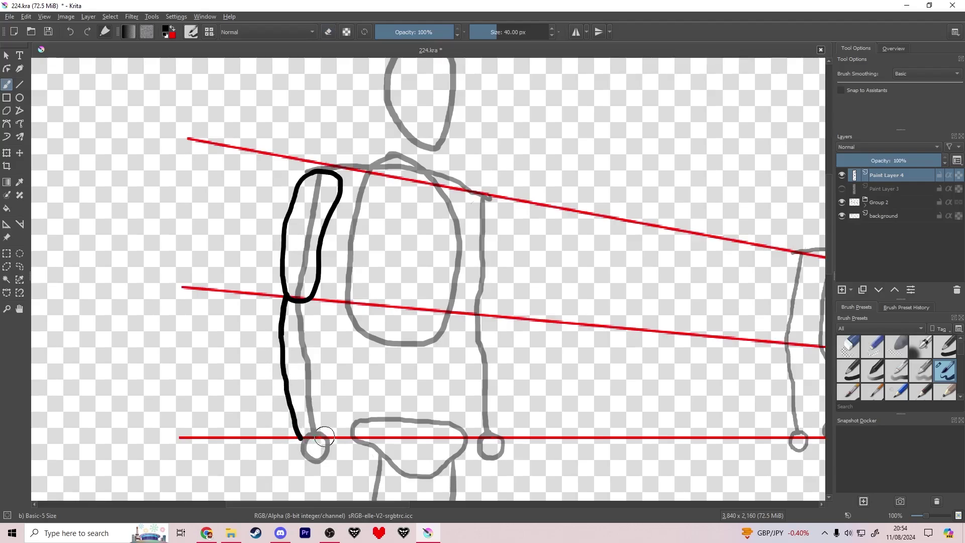
mouse_move(319, 387)
left_mouse_down()
mouse_move(317, 292)
mouse_move(324, 428)
left_mouse_up()
key("ctrl+z")
key("e")
key("e")
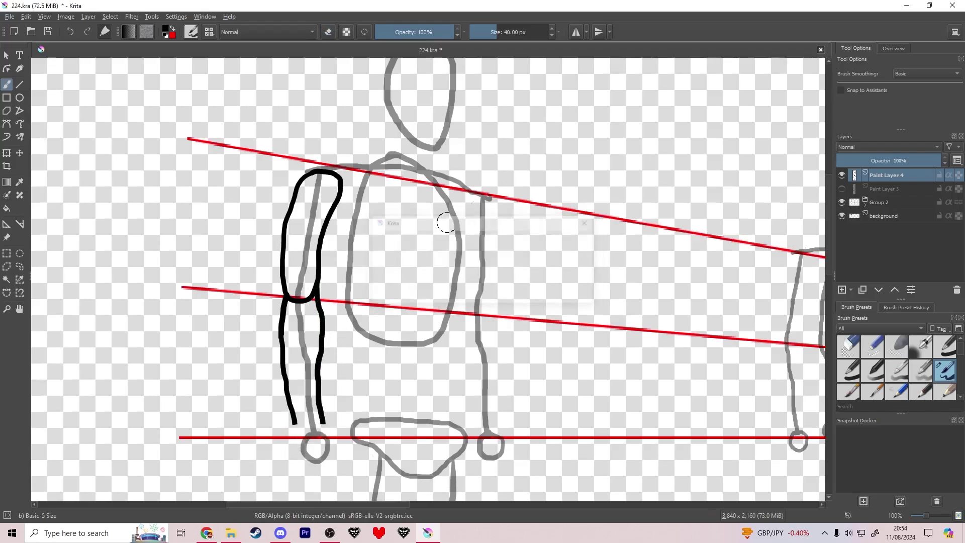
Outline the far upper arm as a closed rounded shape and save the drawing
key("ctrl+s")
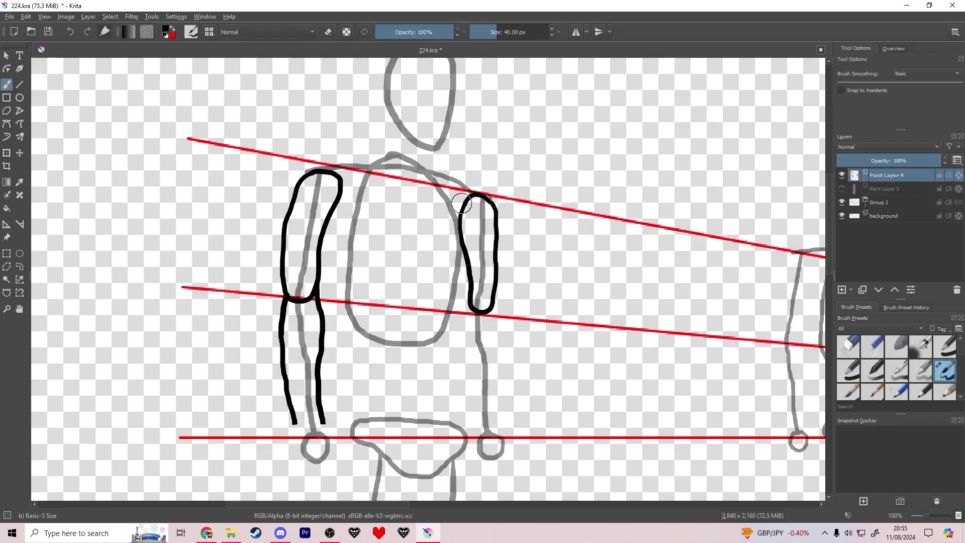
scroll(471, 213, "down", 3)
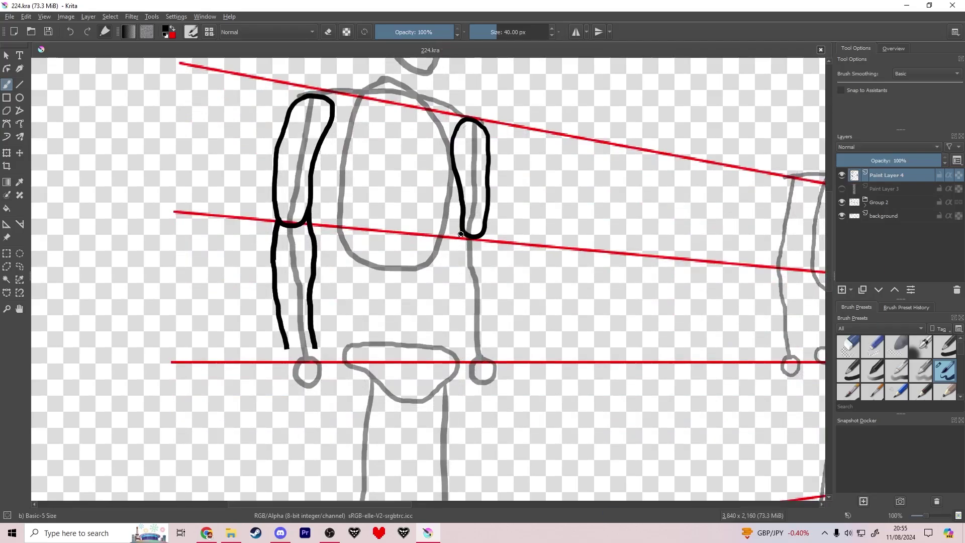
Outline the far forearm as a closed shape down to the wrist, ink the near hand with thumb and fingers, and save the drawing
mouse_move(467, 317)
left_mouse_down()
mouse_move(474, 357)
mouse_move(493, 278)
mouse_move(484, 235)
left_mouse_up()
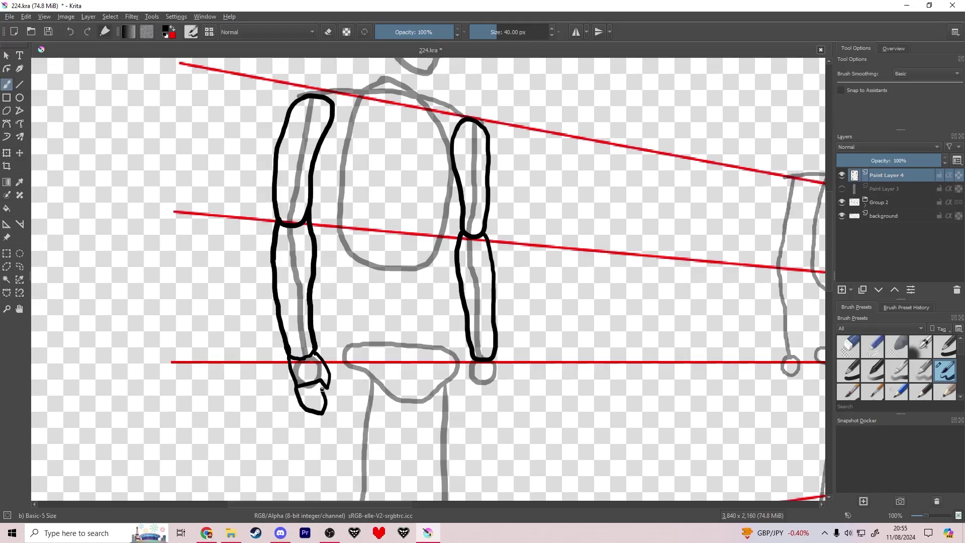
key("e")
key("e")
left_click_drag(304, 408, 300, 390)
scroll(306, 371, "down", 3)
key("ctrl+s")
left_click(842, 202)
left_click(841, 202)
scroll(425, 323, "up", 4)
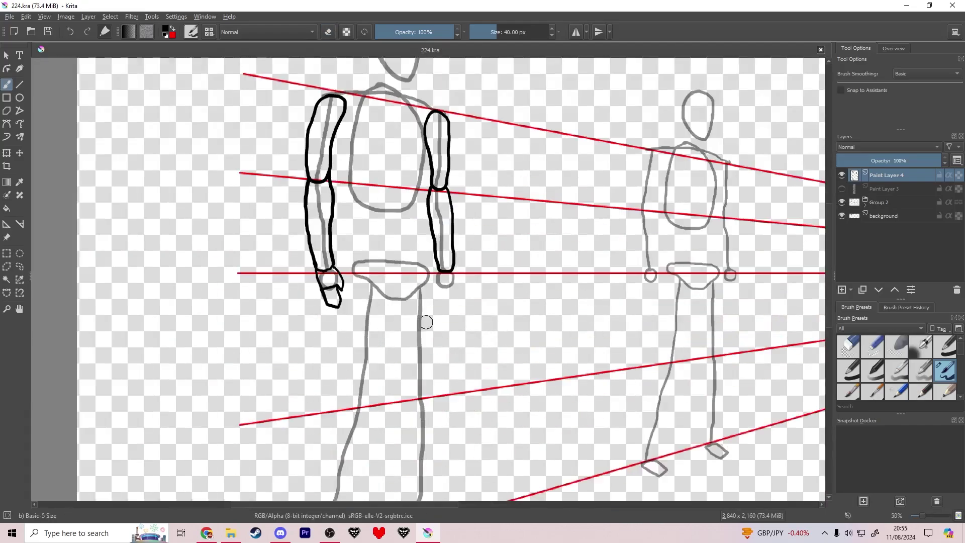
mouse_move(481, 217)
left_mouse_down()
mouse_move(492, 251)
mouse_move(464, 262)
mouse_move(442, 224)
mouse_move(450, 219)
left_mouse_up()
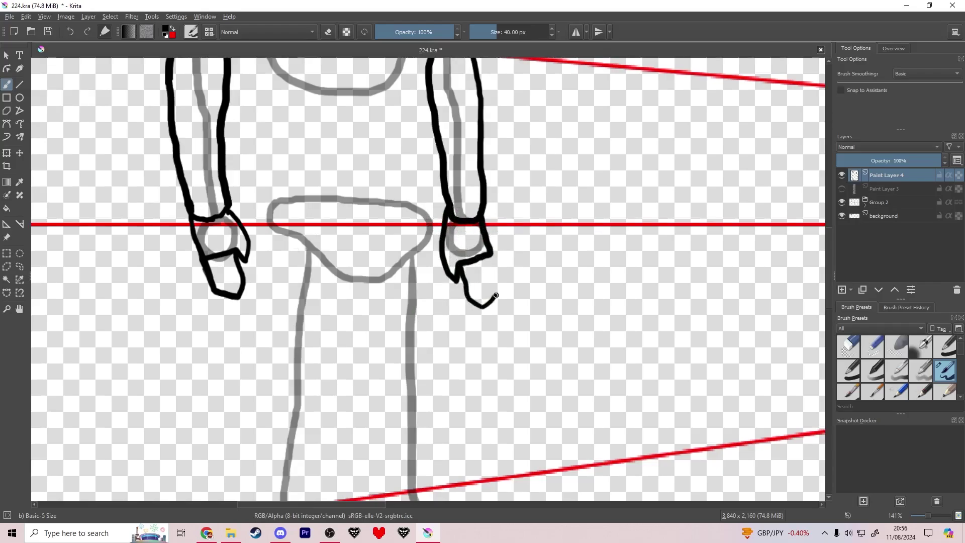
key("ctrl+z")
key("ctrl+z")
key("ctrl+z")
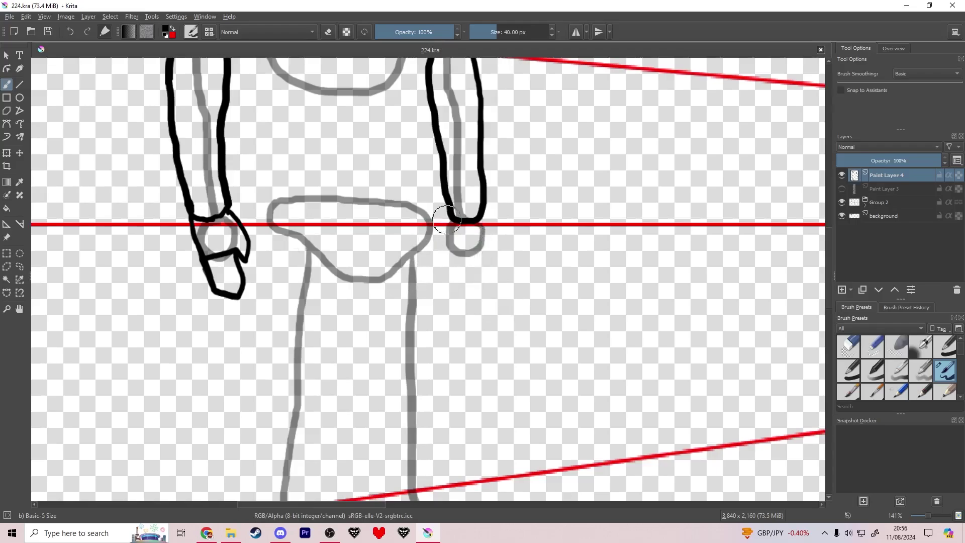
Outline a compact far hand with thumb and fingers around the wrist circle, erasing and redrawing its inner edge
mouse_move(449, 213)
left_mouse_down()
mouse_move(453, 255)
mouse_move(484, 218)
left_mouse_up()
key("ctrl+z")
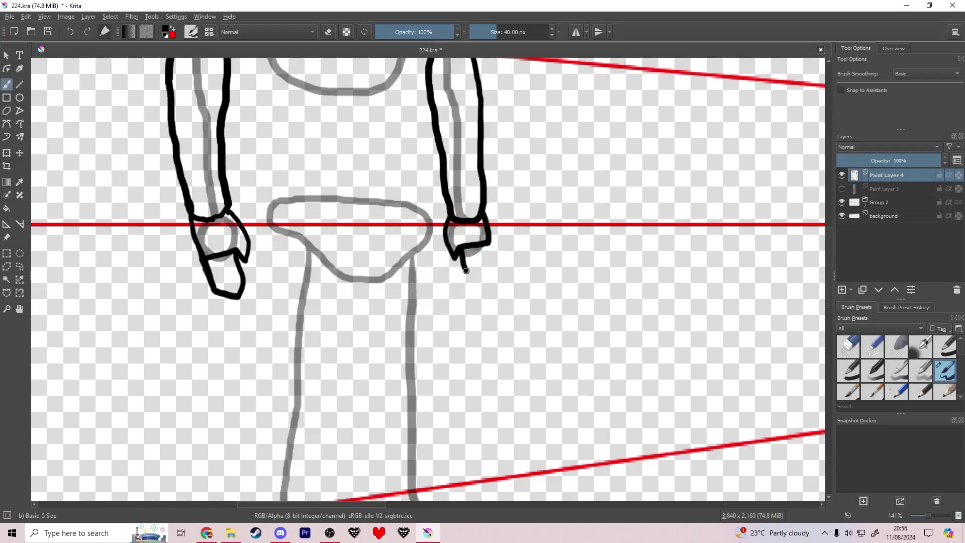
scroll(432, 242, "down", 4)
scroll(429, 238, "up", 4)
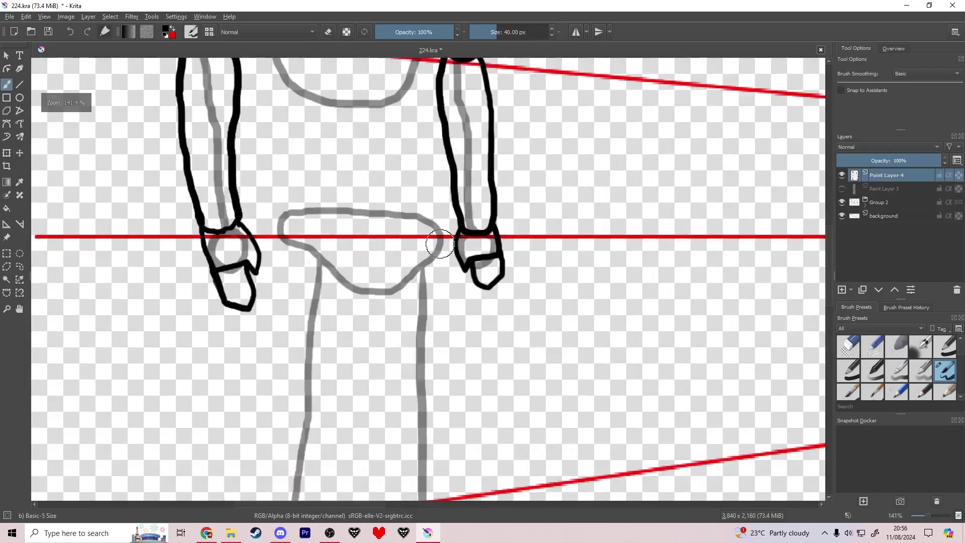
key("e")
left_click_drag(457, 231, 460, 266)
key("e")
mouse_move(458, 244)
left_mouse_down()
mouse_move(460, 261)
mouse_move(456, 252)
left_mouse_up()
key("e")
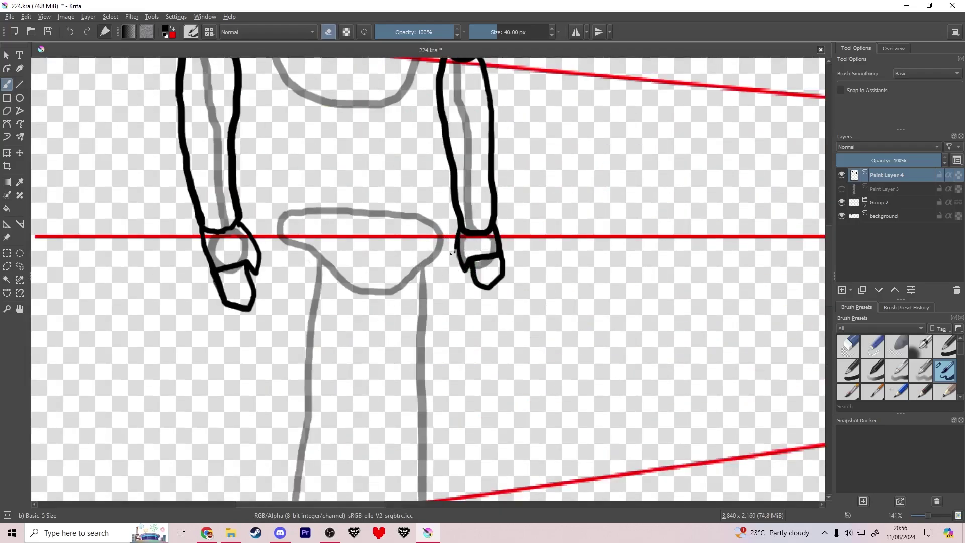
Select the far hand with a freehand outline, transform it to be slightly narrower and longer under the wrist, and deselect it
scroll(450, 253, "up", 2)
left_click(20, 266)
left_click_drag(564, 187, 544, 194)
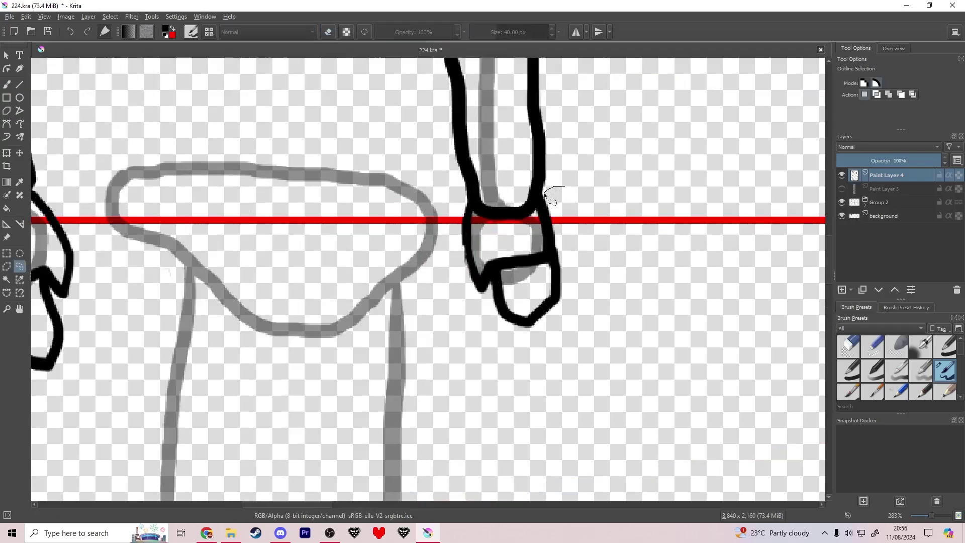
left_click_drag(476, 214, 561, 223)
key("ctrl+t")
left_click_drag(397, 401, 381, 416)
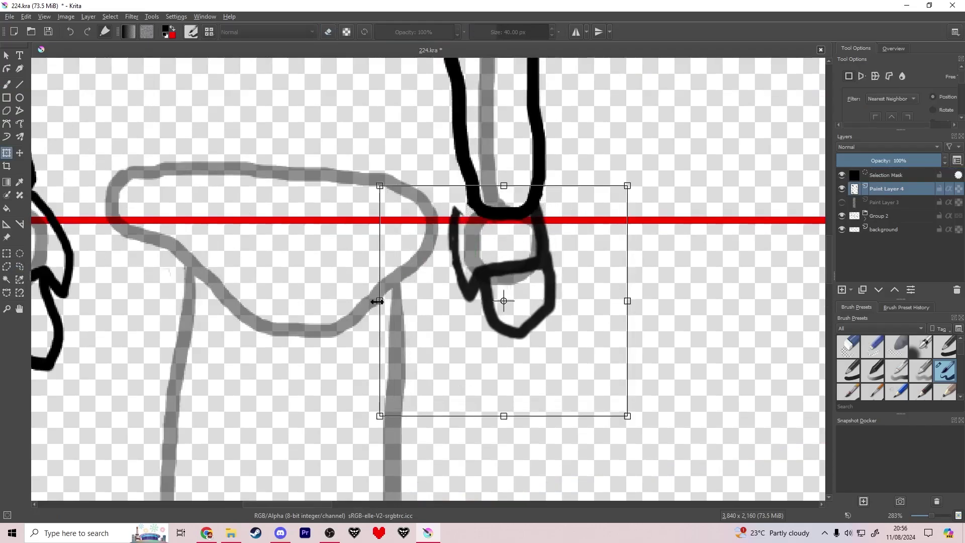
left_click_drag(376, 301, 410, 303)
left_click_drag(485, 332, 477, 332)
key("Return")
left_click(6, 253)
left_click(78, 144)
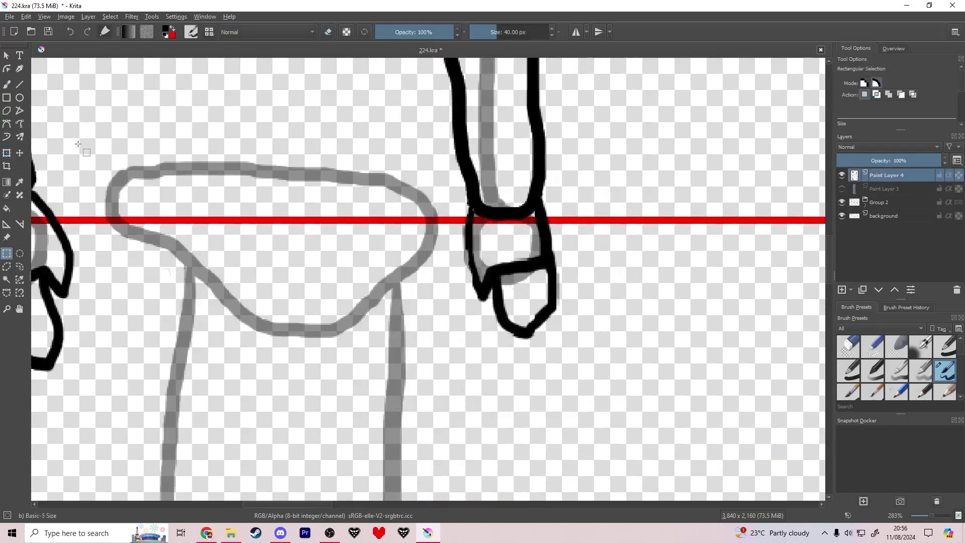
Retouch the inner edge of the far hand with the brush and save the drawing
key("b")
key("ctrl+s")
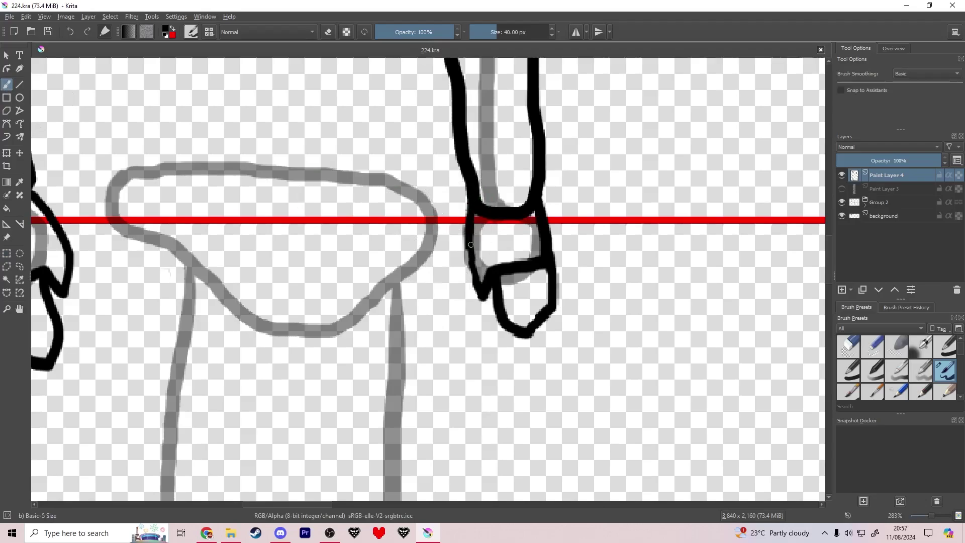
left_click_drag(470, 245, 471, 276)
scroll(436, 272, "down", 6)
key("ctrl+s")
Outline the near thigh as a closed, tapering rounded shape from the hip to the knee guideline, redoing unsatisfactory strokes
scroll(404, 307, "up", 2)
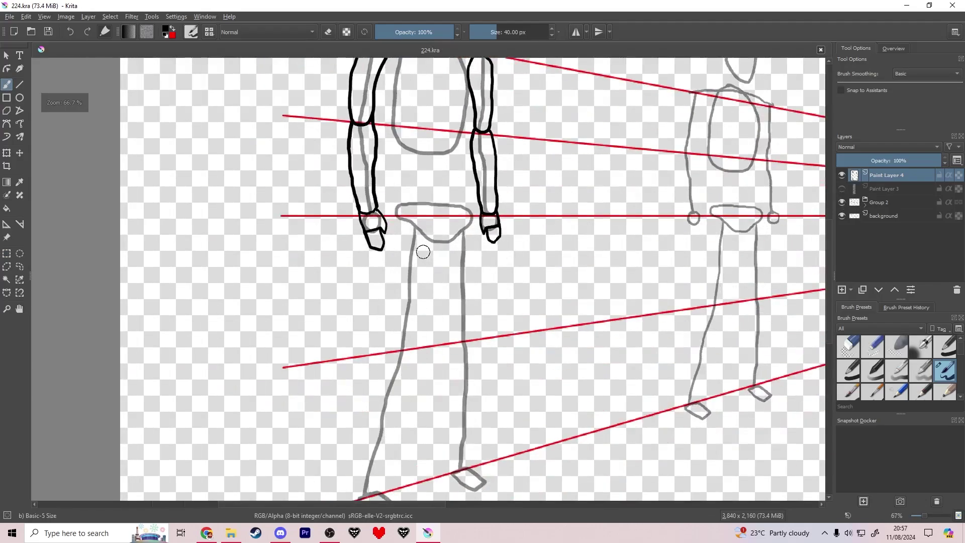
scroll(423, 251, "up", 1)
mouse_move(402, 125)
left_mouse_down()
mouse_move(384, 182)
mouse_move(388, 241)
left_mouse_up()
key("ctrl+z")
mouse_move(393, 153)
left_mouse_down()
mouse_move(382, 200)
mouse_move(385, 309)
mouse_move(388, 324)
mouse_move(426, 315)
left_mouse_up()
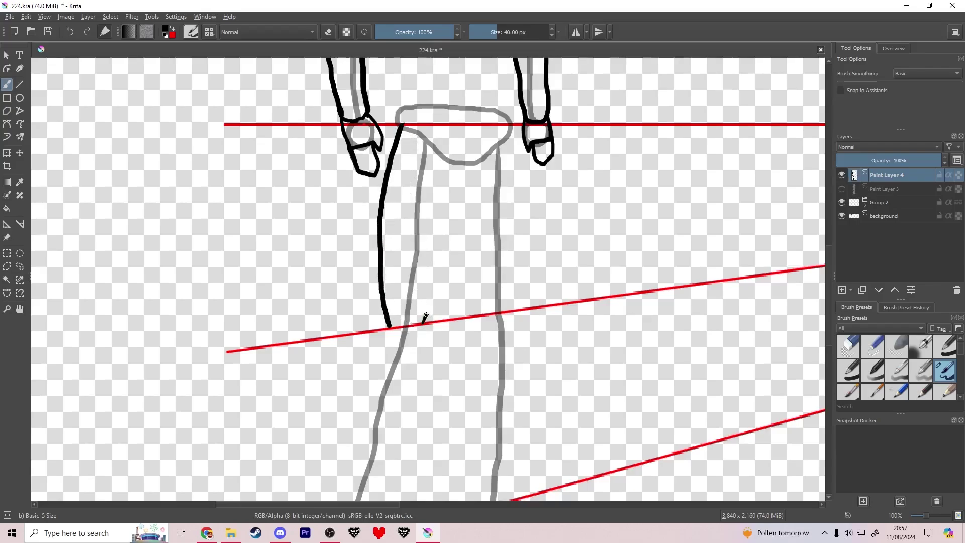
key("ctrl+z")
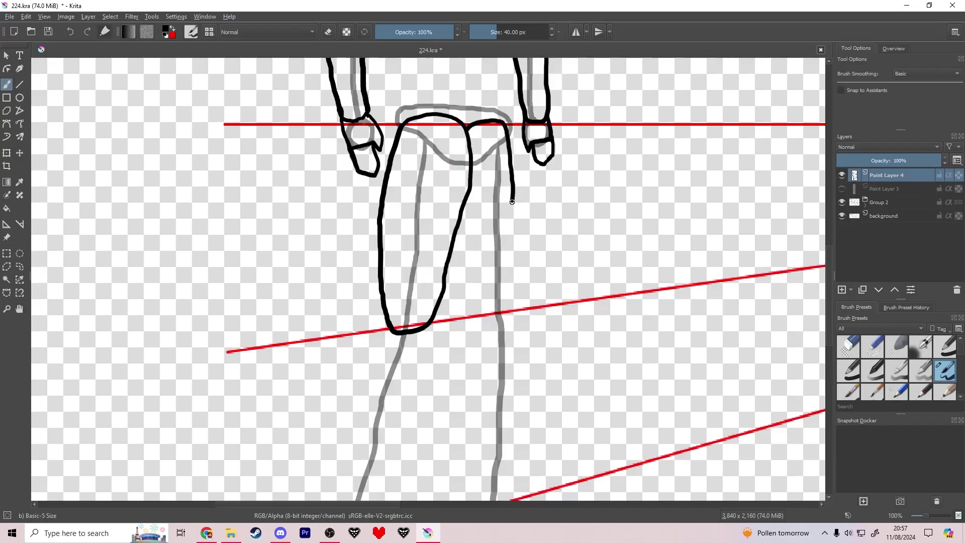
Outline the far thigh as a tapering rounded shape from the pelvis to the knee guideline and save the drawing
left_click_drag(512, 202, 506, 265)
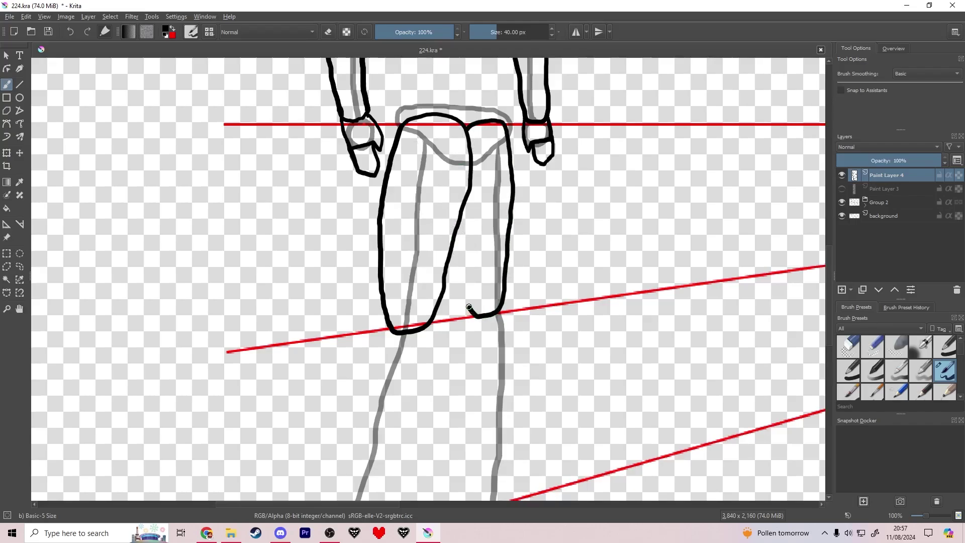
key("e")
key("ctrl+s")
Ink the near lower leg from the knee to a rounded ankle, undoing and retrying the inner calf line
scroll(411, 172, "up", 2)
left_click_drag(409, 345, 409, 127)
scroll(412, 172, "down", 1)
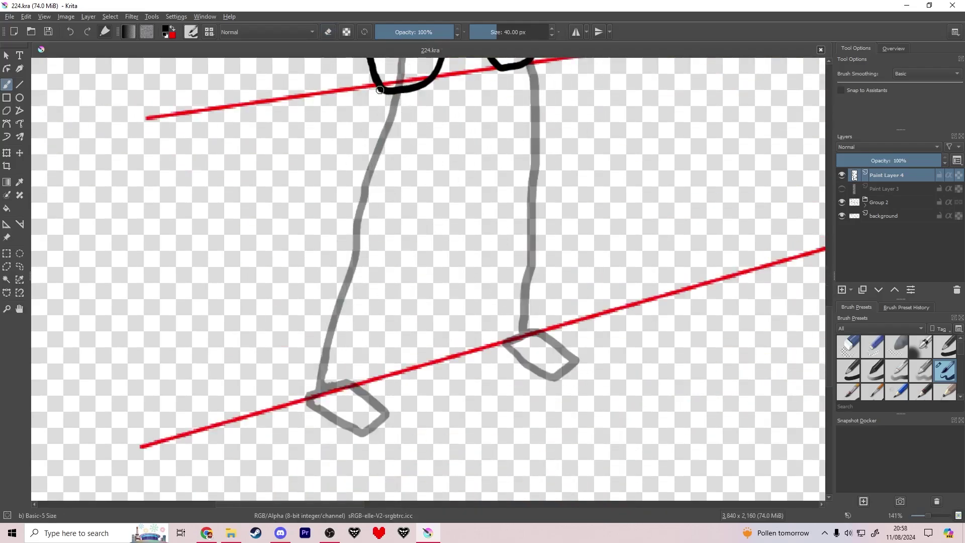
mouse_move(381, 91)
left_mouse_down()
mouse_move(362, 125)
mouse_move(335, 298)
mouse_move(347, 376)
mouse_move(357, 376)
left_mouse_up()
left_click_drag(387, 339, 417, 205)
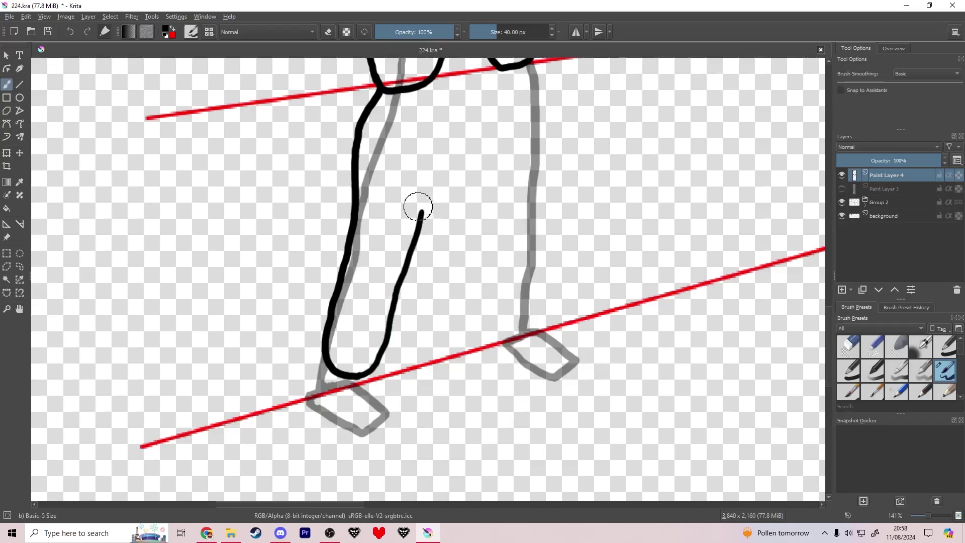
key("ctrl+z")
mouse_move(436, 76)
left_mouse_down()
mouse_move(444, 160)
mouse_move(433, 227)
mouse_move(393, 343)
mouse_move(368, 373)
mouse_move(349, 363)
left_mouse_up()
key("ctrl+z")
scroll(381, 370, "down", 3)
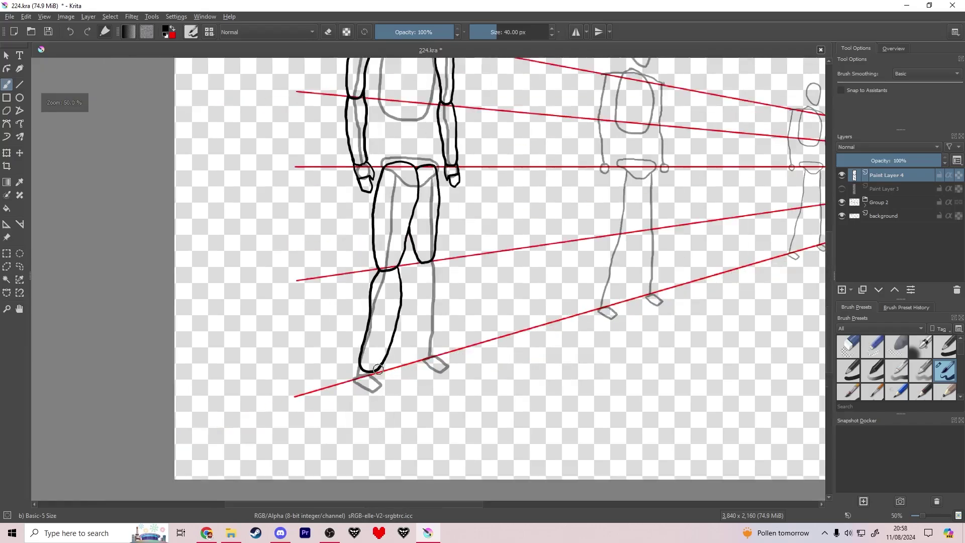
scroll(394, 312, "up", 3)
Erase the near lower leg's inner line, redraw it with a flatter curve from knee to ankle, refine it, and save
left_click_drag(403, 325, 426, 252)
key("e")
mouse_move(441, 124)
left_mouse_down()
mouse_move(426, 274)
mouse_move(349, 425)
left_mouse_up()
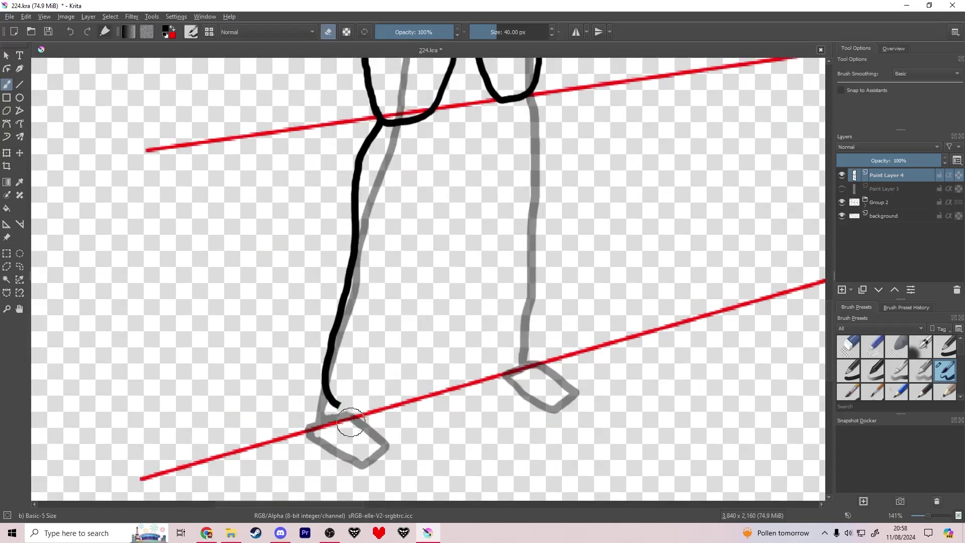
key("e")
mouse_move(435, 110)
left_mouse_down()
mouse_move(422, 263)
mouse_move(405, 325)
mouse_move(352, 407)
left_mouse_up()
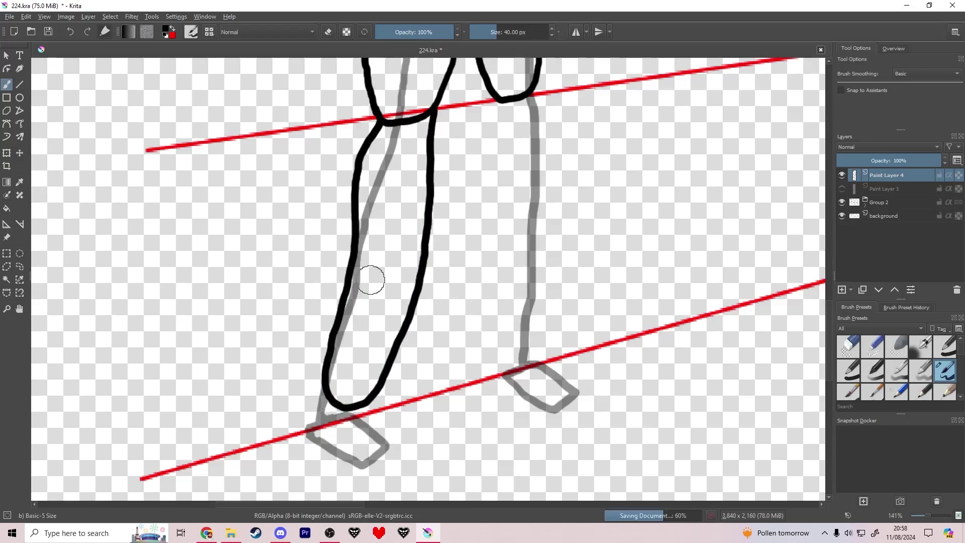
key("e")
mouse_move(429, 211)
left_mouse_down()
mouse_move(365, 247)
mouse_move(376, 153)
left_mouse_up()
key("e")
left_click_drag(361, 265, 373, 154)
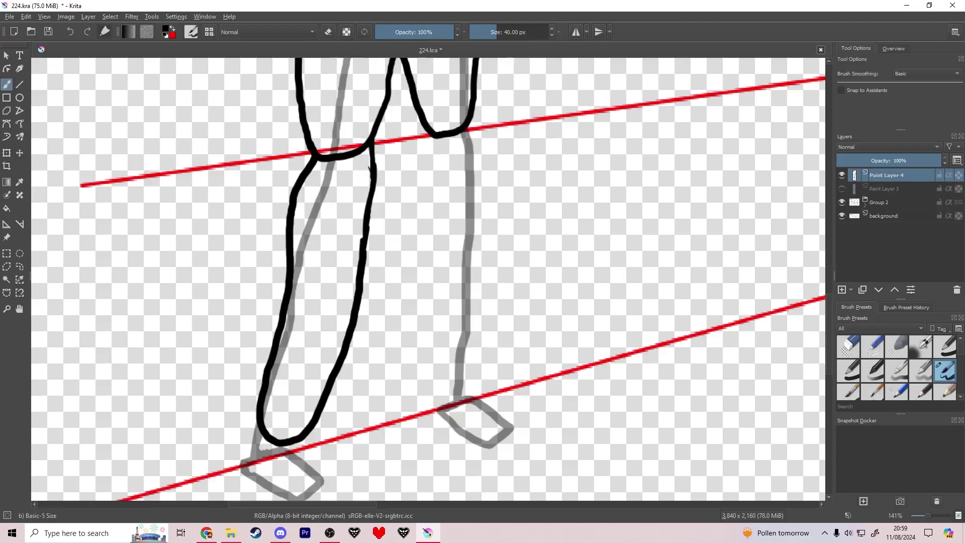
key("ctrl+s")
Outline the far lower leg from the knee to a rounded ankle just above the ground guideline, redoing its outer line
left_click_drag(434, 135, 427, 154)
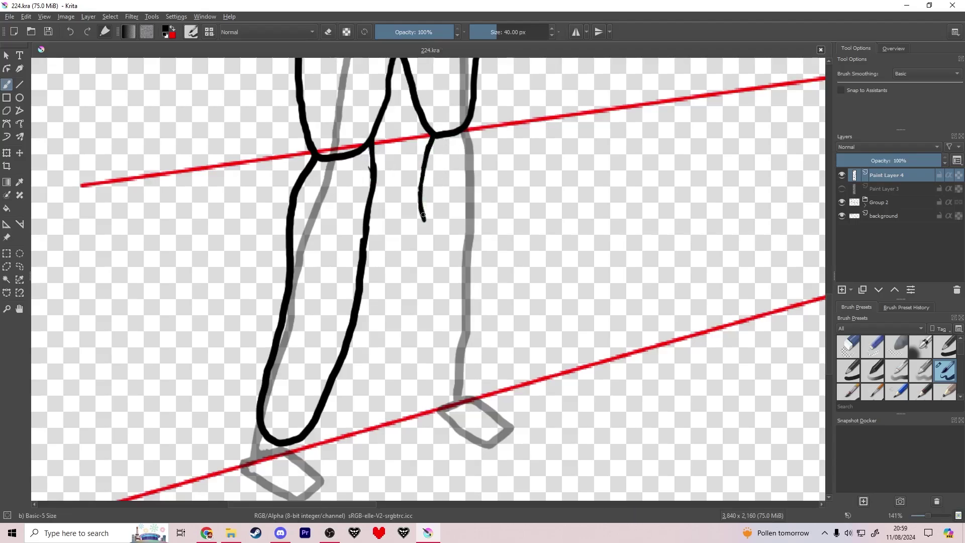
mouse_move(423, 216)
left_mouse_down()
mouse_move(445, 359)
mouse_move(460, 391)
mouse_move(487, 387)
mouse_move(494, 376)
mouse_move(479, 385)
mouse_move(487, 165)
left_mouse_up()
key("ctrl+z")
key("ctrl+z")
key("ctrl+z")
key("ctrl+z")
key("ctrl+shift+z")
mouse_move(483, 229)
left_mouse_down()
mouse_move(472, 143)
mouse_move(462, 137)
mouse_move(476, 128)
mouse_move(477, 159)
left_mouse_up()
key("e")
key("e")
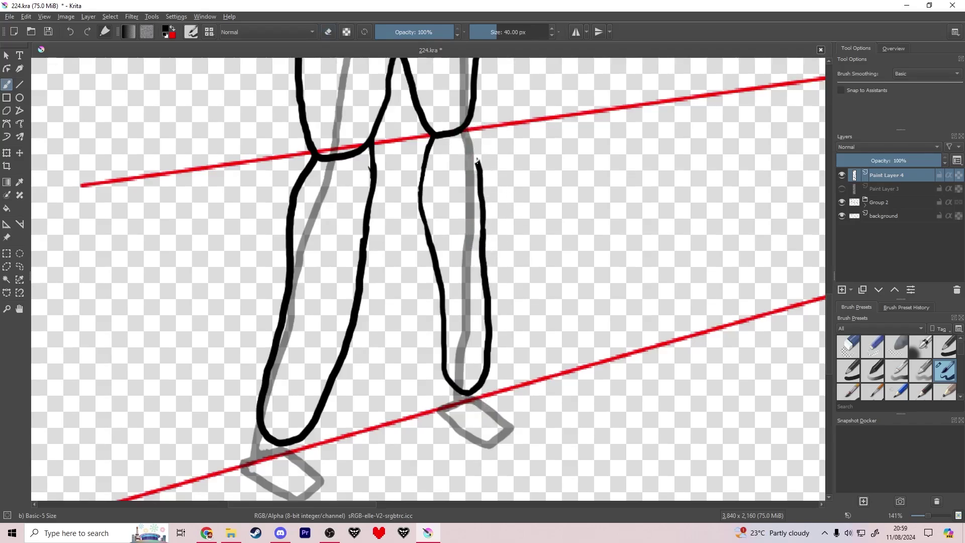
Clean up the outer line where the far lower leg meets the knee and save the drawing
key("e")
mouse_move(471, 113)
left_mouse_down()
mouse_move(464, 125)
mouse_move(471, 115)
left_mouse_up()
key("e")
scroll(456, 326, "down", 4)
key("ctrl+s")
Ink the near foot's heel, arch and front ankle line, undoing the trial strokes for the toe and instep
scroll(416, 366, "up", 5)
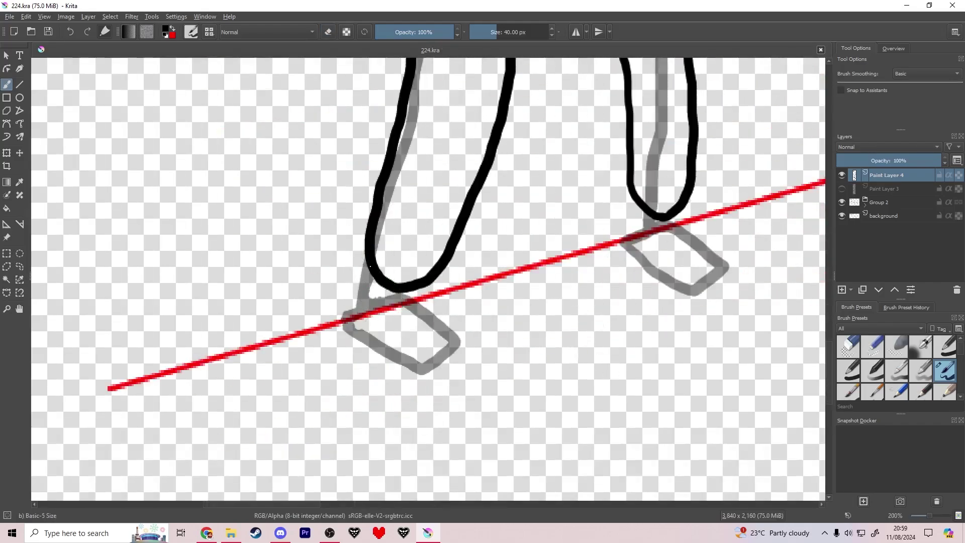
mouse_move(370, 253)
left_mouse_down()
mouse_move(356, 323)
mouse_move(405, 354)
left_mouse_up()
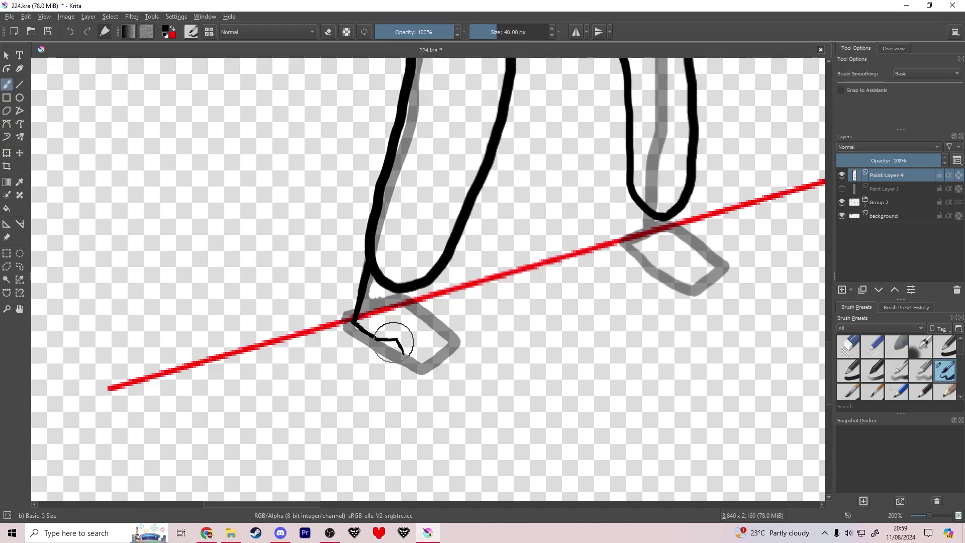
left_click_drag(446, 380, 474, 396)
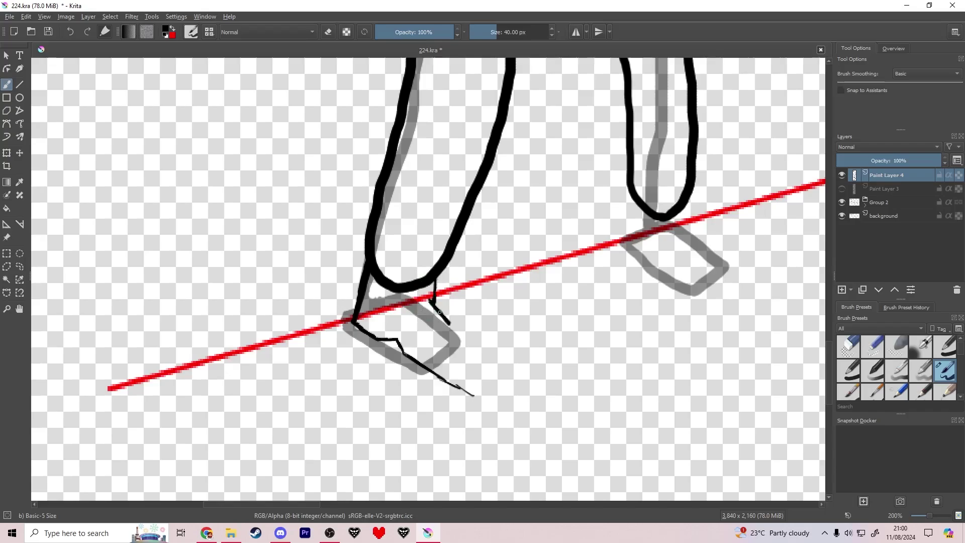
key("ctrl+z")
left_click(402, 345, "ctrl")
key("ctrl+z")
key("ctrl+z")
key("ctrl+z")
key("ctrl+z")
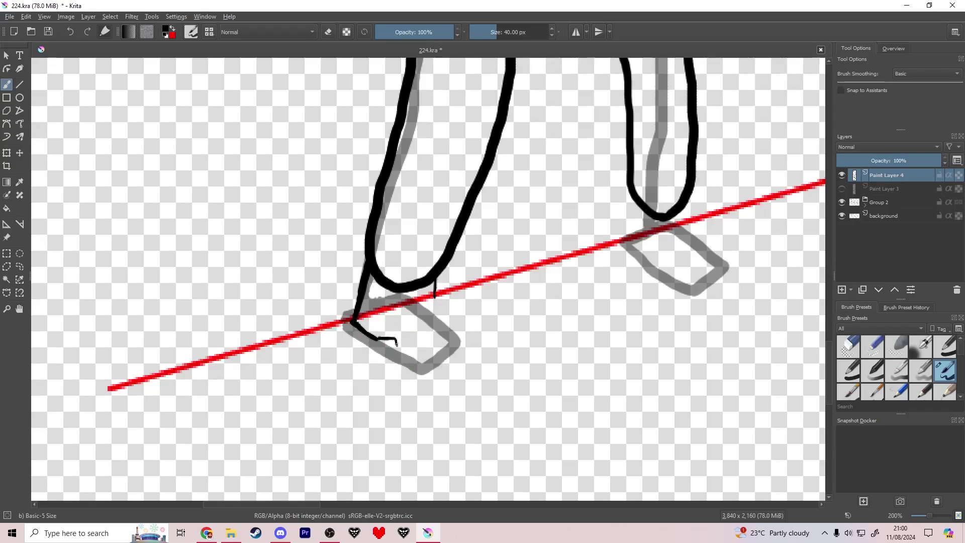
Draw the near foot's pointed forefoot from the arch to the toe tip and up to the ankle, with a curved line across it
mouse_move(454, 371)
left_mouse_down()
mouse_move(486, 379)
mouse_move(427, 326)
left_mouse_up()
key("ctrl+z")
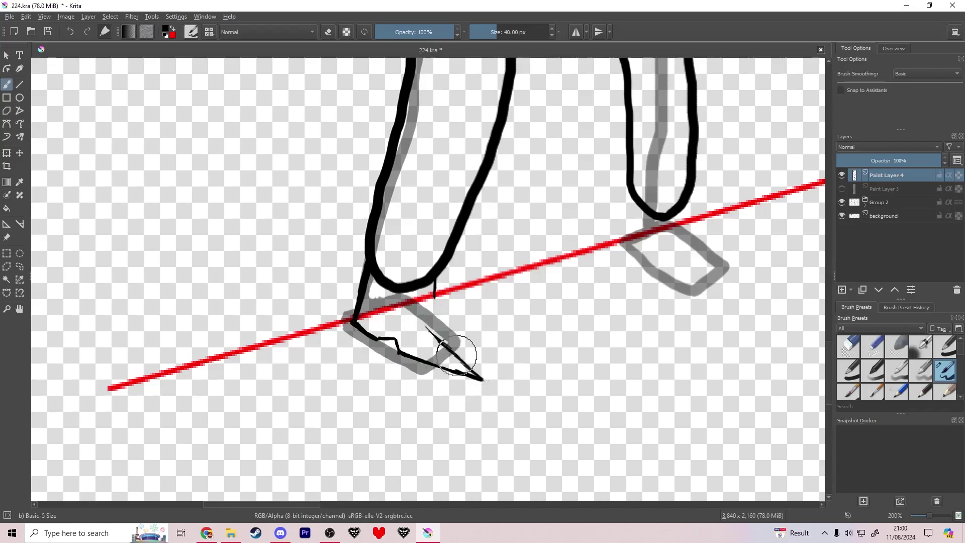
left_click_drag(482, 379, 430, 298)
key("e")
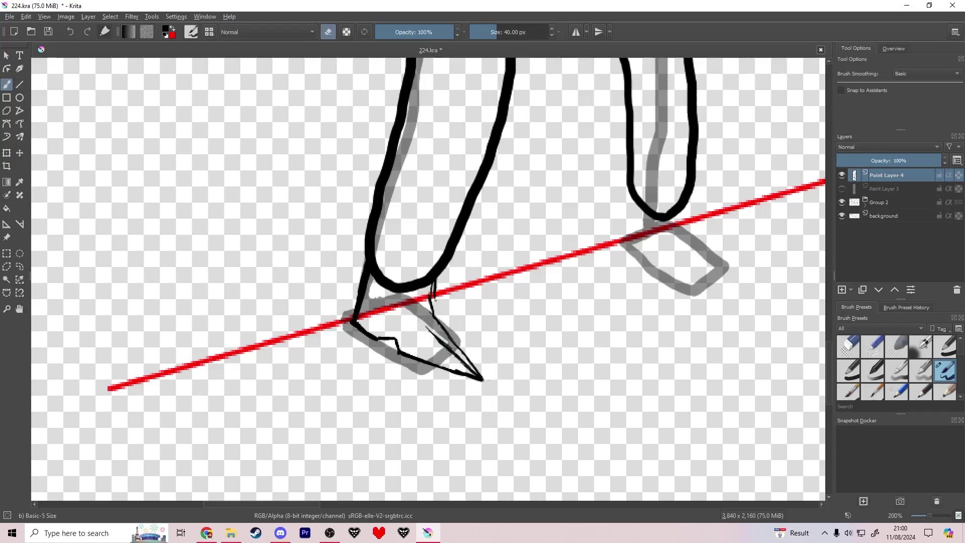
key("e")
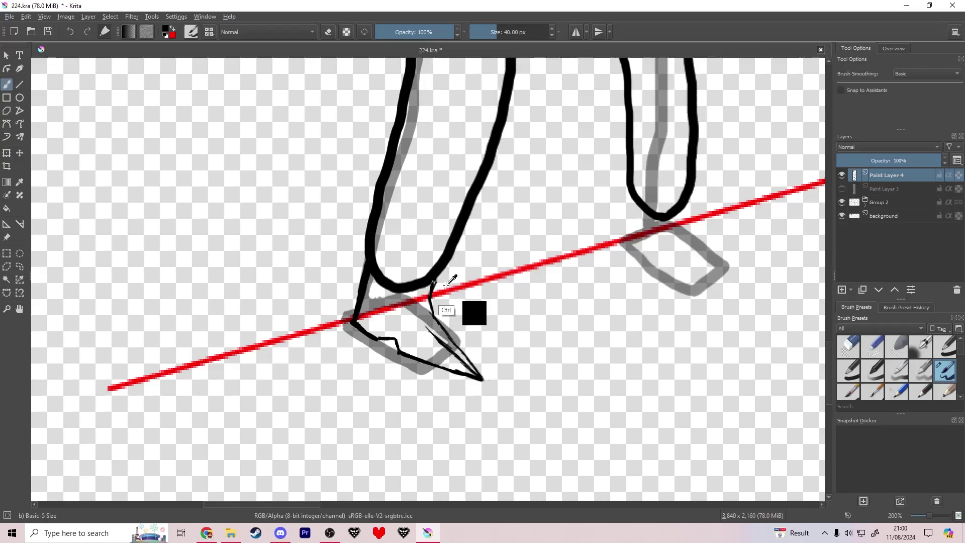
left_click_drag(431, 296, 429, 285)
left_click_drag(484, 300, 380, 315)
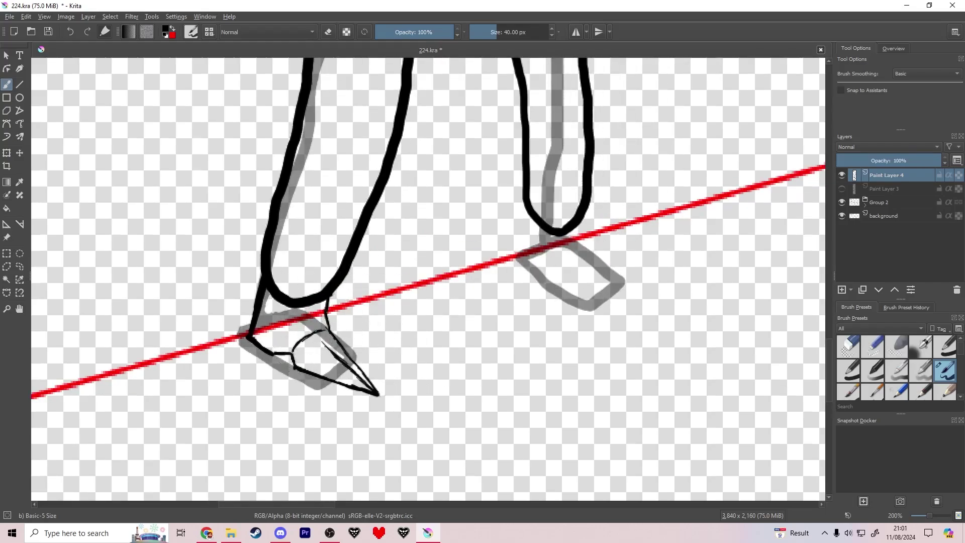
Ink the far foot with heel, arch and pointed toe, joining it to the ankle and adding a curved line across the forefoot
left_click_drag(490, 310, 355, 327)
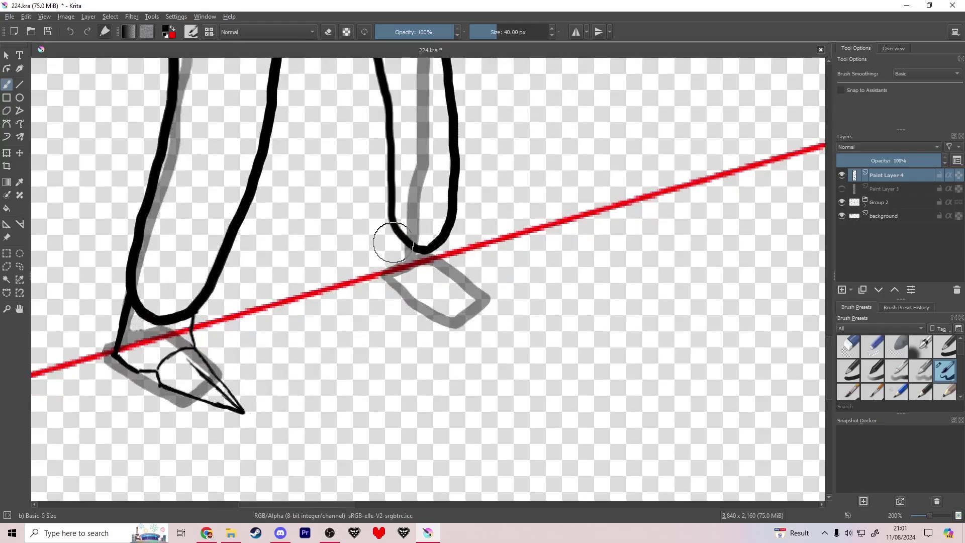
mouse_move(392, 266)
left_mouse_down()
mouse_move(395, 293)
mouse_move(393, 279)
mouse_move(430, 287)
left_mouse_up()
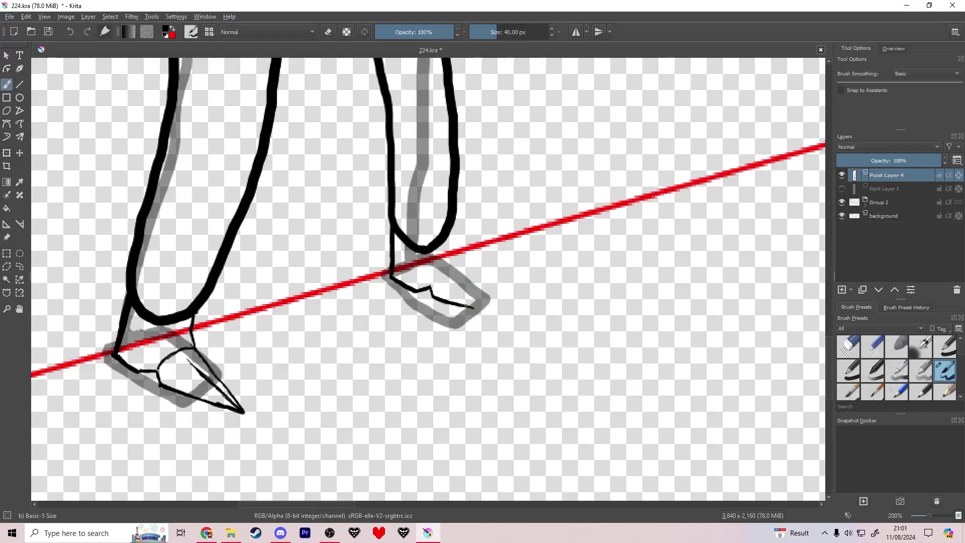
mouse_move(472, 308)
left_mouse_down()
mouse_move(451, 279)
mouse_move(488, 309)
mouse_move(448, 238)
left_mouse_up()
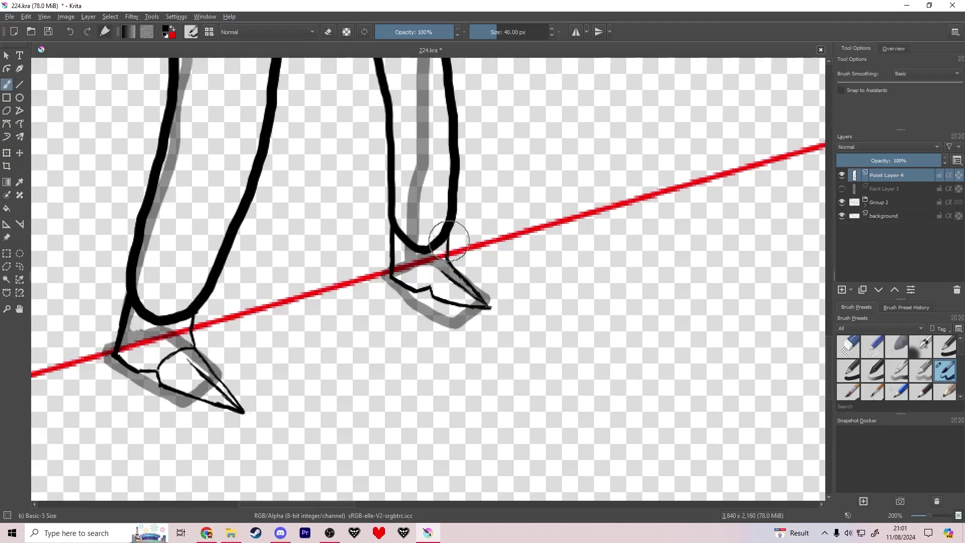
left_click_drag(431, 287, 444, 266)
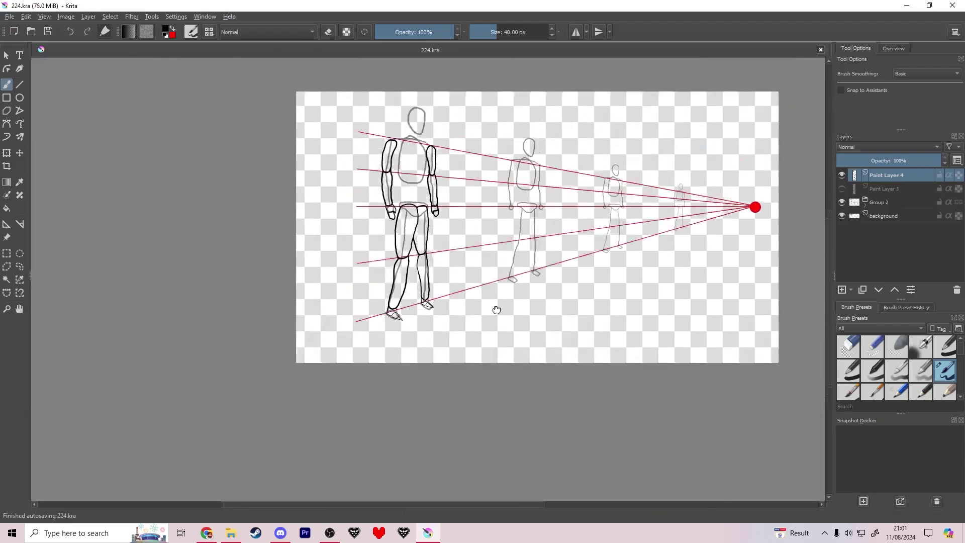
Outline the hips with a waistline above the thighs and draw the waist sides up to the ribcage, with the mannequin Group 2 visible
scroll(423, 284, "up", 4)
left_click_drag(424, 284, 383, 297)
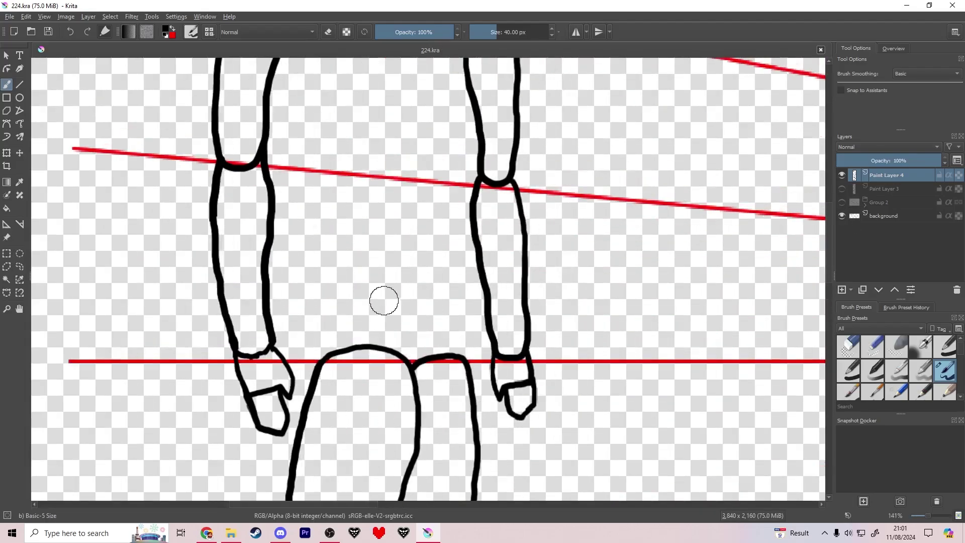
mouse_move(319, 354)
left_mouse_down()
mouse_move(327, 293)
mouse_move(454, 293)
mouse_move(461, 312)
left_mouse_up()
left_click(842, 202)
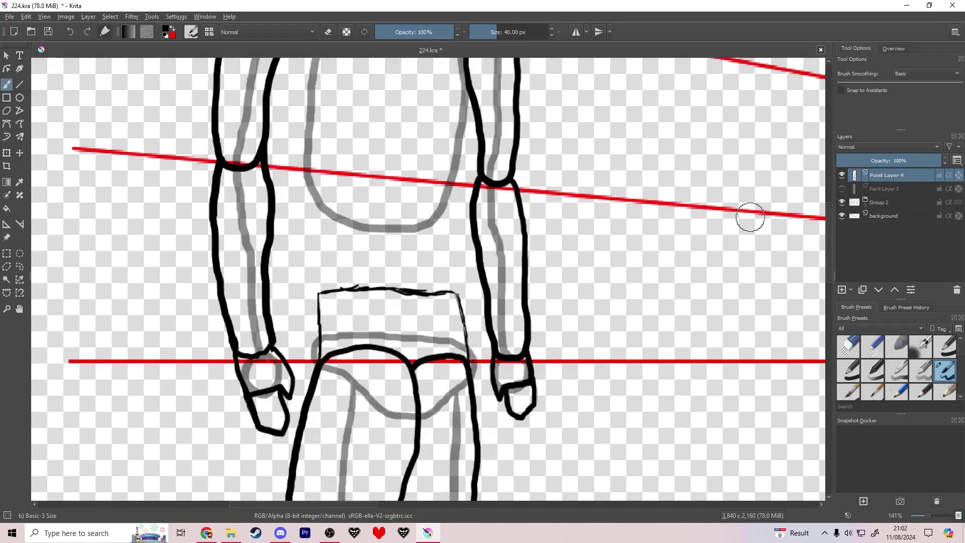
scroll(405, 372, "up", 3)
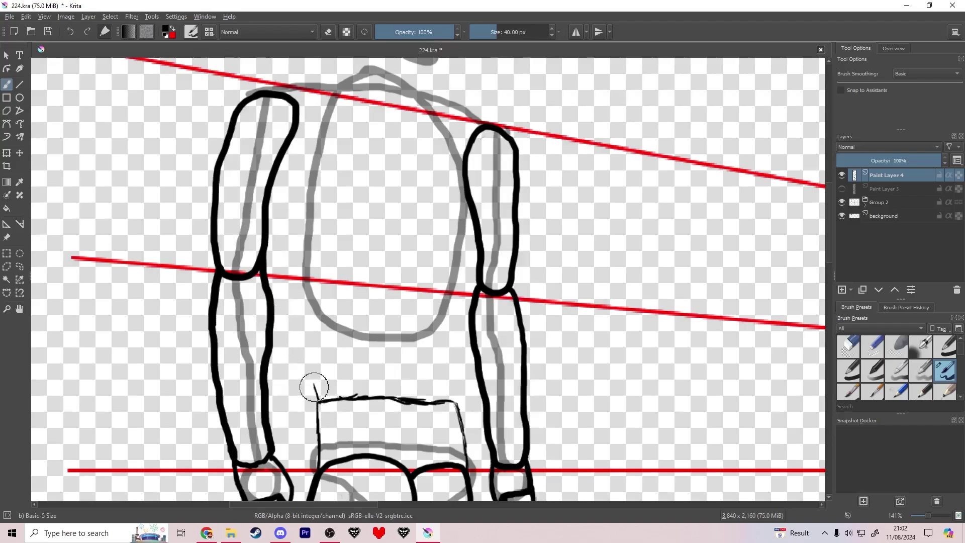
left_click_drag(314, 387, 317, 316)
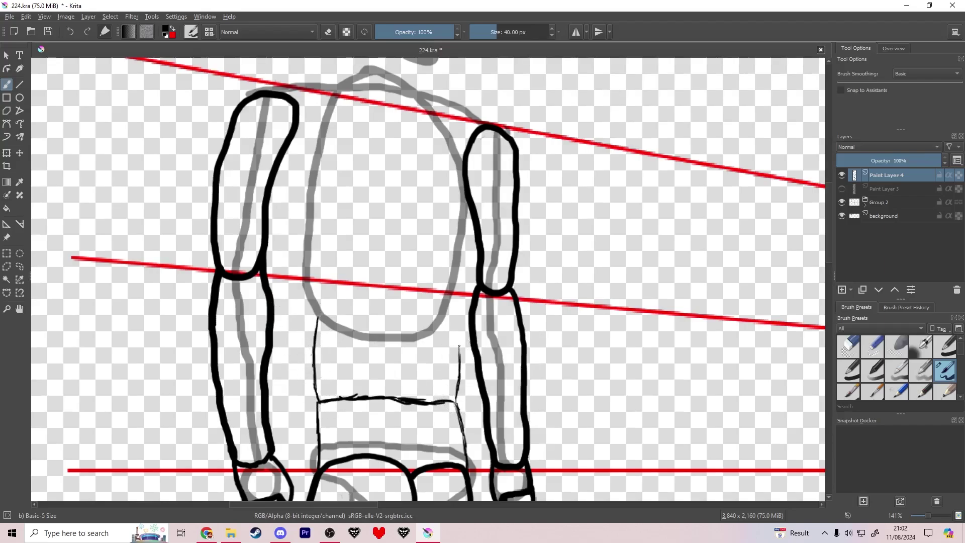
left_click_drag(455, 312, 449, 291)
Trace the ribcage oval over the mannequin sketch, undoing and redrawing strokes on its far side
mouse_move(317, 321)
left_mouse_down()
mouse_move(306, 276)
mouse_move(299, 174)
mouse_move(304, 184)
mouse_move(318, 125)
mouse_move(354, 78)
left_mouse_up()
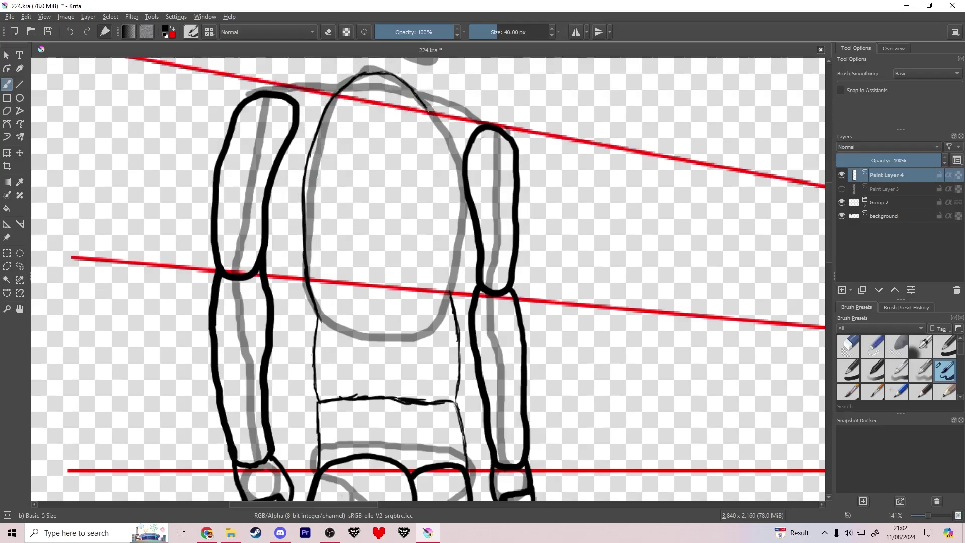
left_click_drag(427, 109, 442, 150)
key("ctrl+z")
key("ctrl+z")
key("ctrl+z")
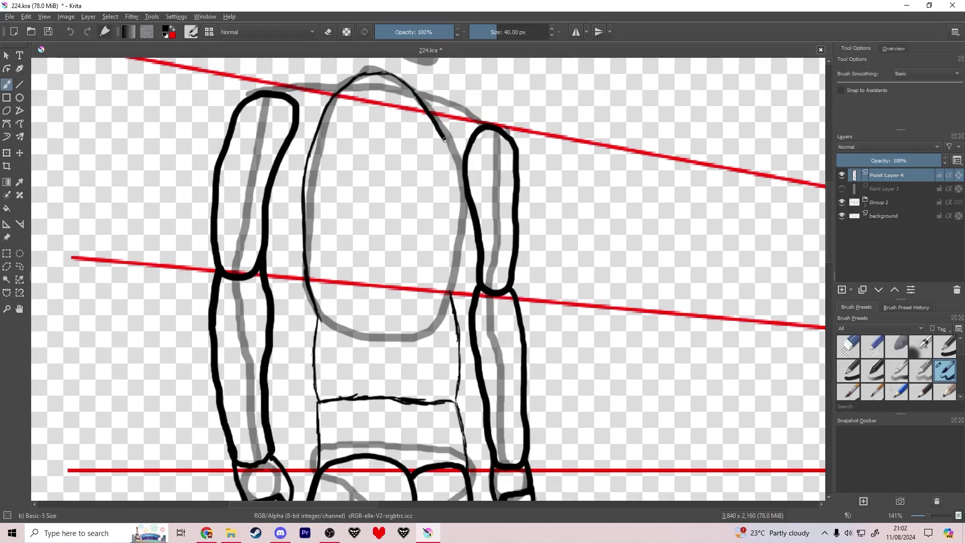
left_click_drag(461, 191, 456, 265)
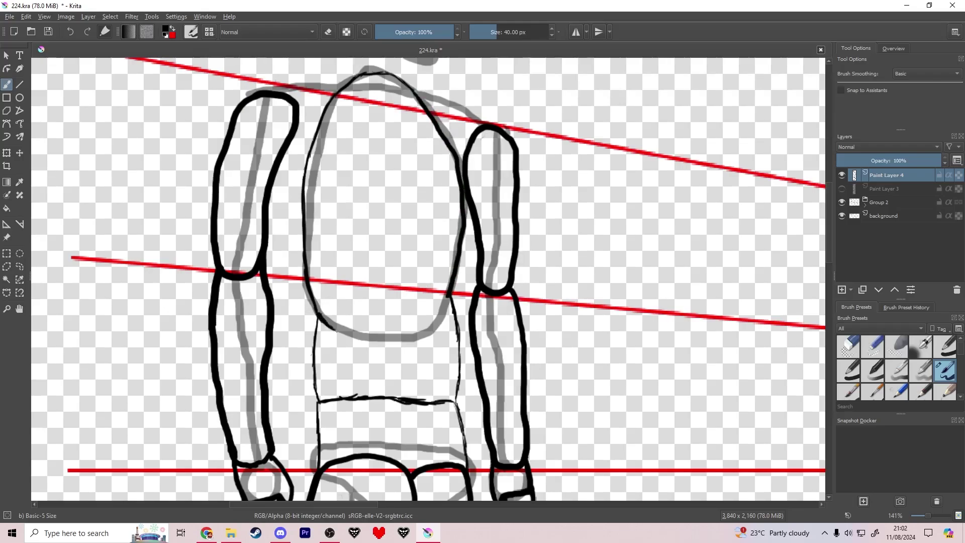
mouse_move(391, 343)
left_mouse_down()
mouse_move(437, 319)
mouse_move(447, 300)
left_mouse_up()
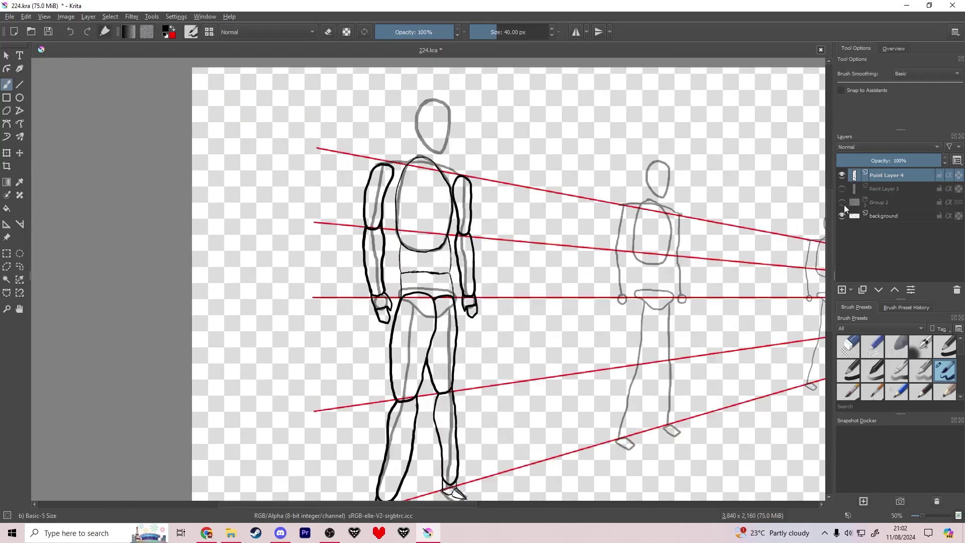
Erase the near side line of the waist and redraw it straight up into the ribcage outline, with Group 2 hidden
scroll(370, 269, "down", 2)
scroll(370, 270, "up", 7)
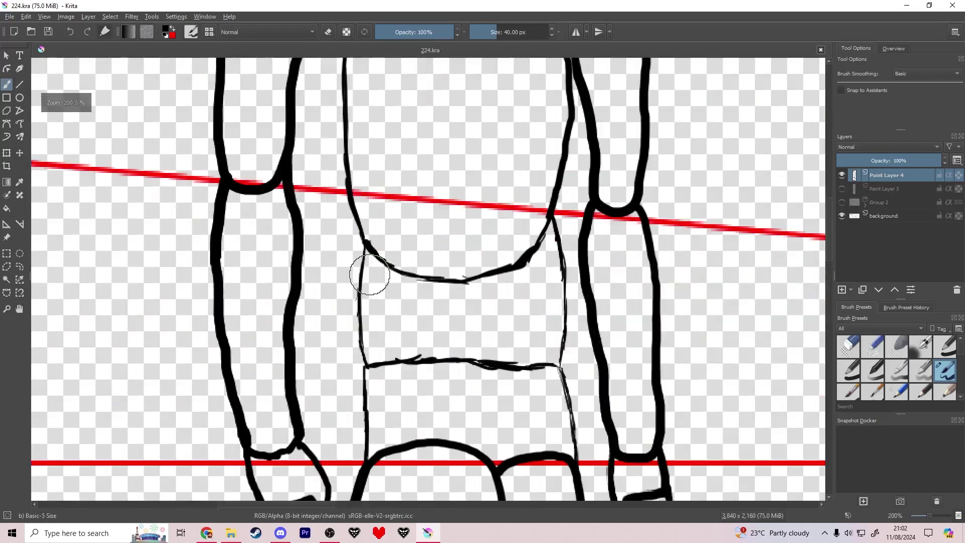
key("e")
mouse_move(355, 302)
left_mouse_down()
mouse_move(362, 263)
mouse_move(359, 299)
mouse_move(345, 202)
mouse_move(357, 251)
left_mouse_up()
key("e")
key("e")
key("e")
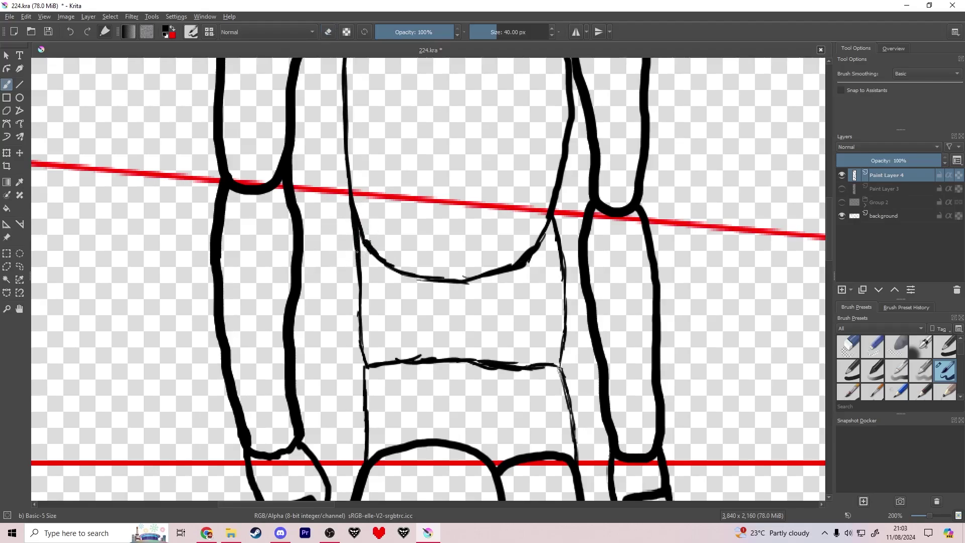
Erase and redraw the far waist line so it runs up into the ribcage side, and save the drawing
mouse_move(558, 237)
left_mouse_down()
mouse_move(472, 291)
mouse_move(475, 229)
left_mouse_up()
key("e")
key("e")
left_click_drag(478, 309, 472, 216)
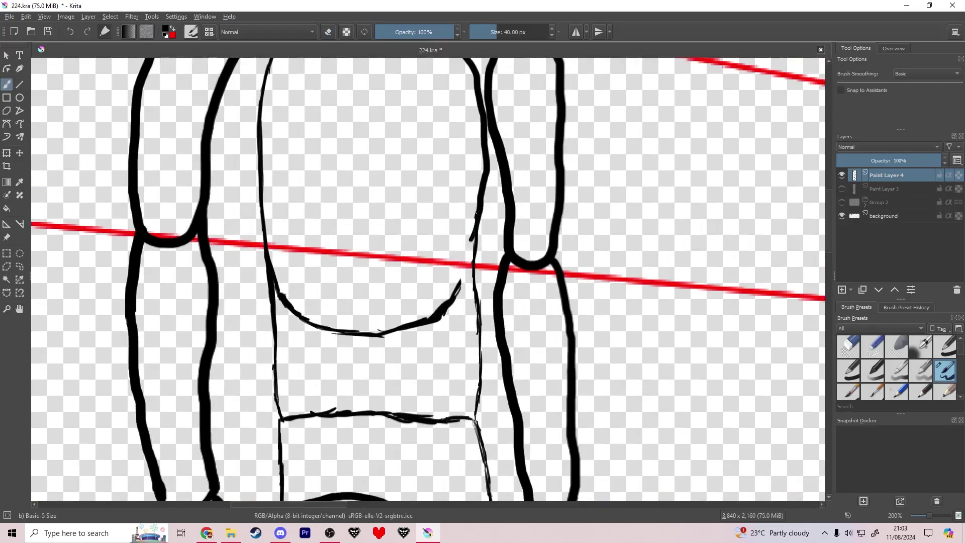
mouse_move(465, 272)
left_mouse_down()
mouse_move(458, 290)
mouse_move(387, 243)
left_mouse_up()
scroll(448, 279, "down", 5)
key("ctrl+s")
Draw the near armpit line, shoulder slope and side of the neck, trying out a far neck and shoulder line as well
scroll(338, 214, "up", 4)
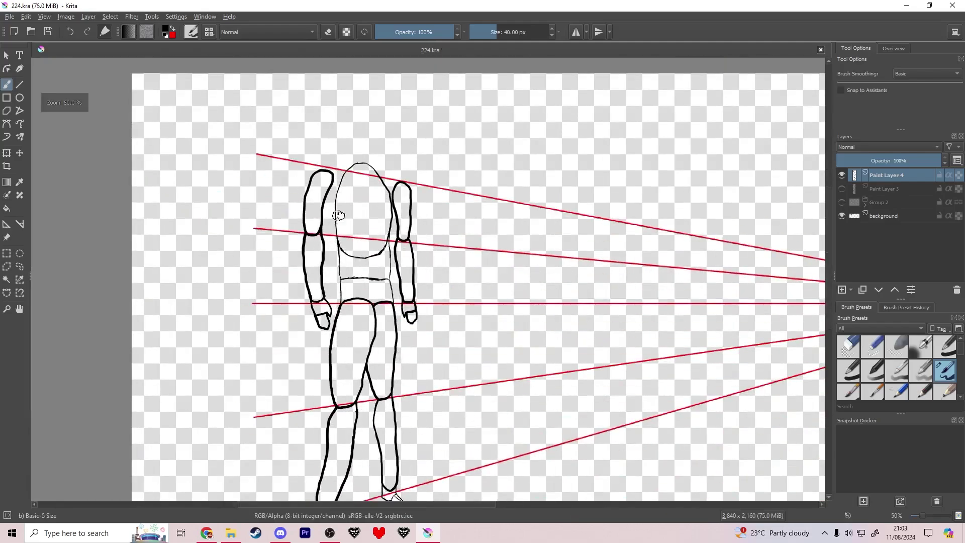
mouse_move(389, 198)
left_mouse_down()
mouse_move(372, 308)
mouse_move(377, 250)
left_mouse_up()
left_click_drag(388, 287, 376, 230)
mouse_move(337, 178)
left_mouse_down()
mouse_move(424, 132)
mouse_move(435, 94)
left_mouse_up()
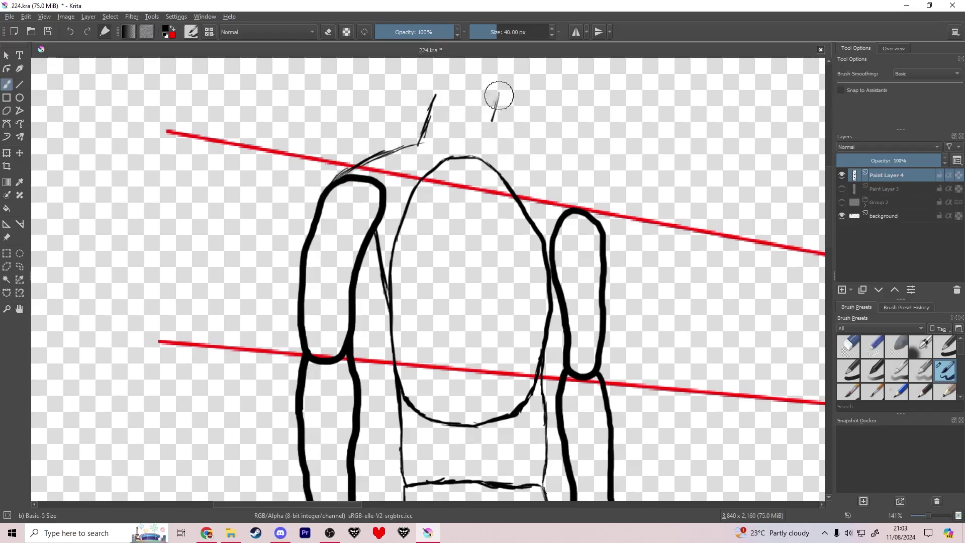
mouse_move(500, 94)
left_mouse_down()
mouse_move(491, 135)
mouse_move(578, 206)
left_mouse_up()
scroll(533, 166, "down", 10)
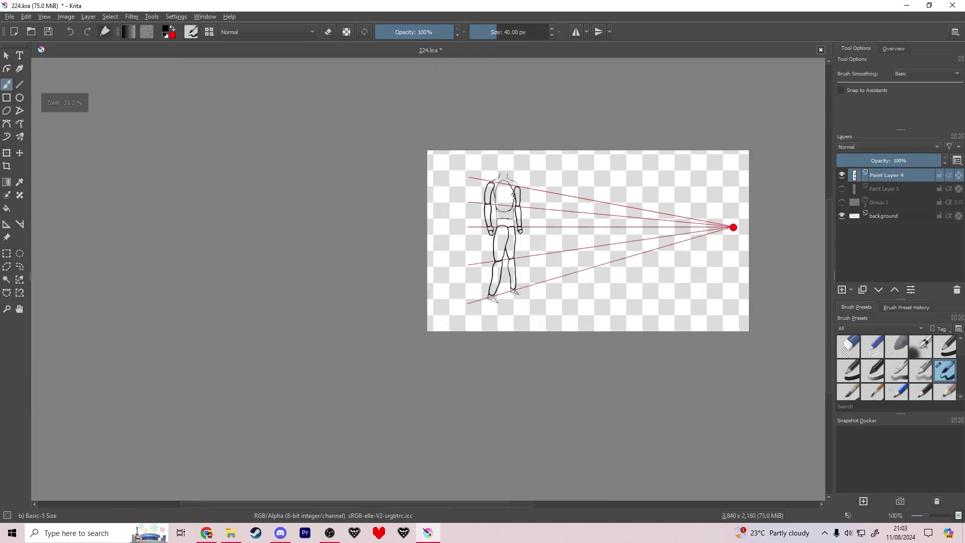
left_click(841, 216)
left_click(842, 216)
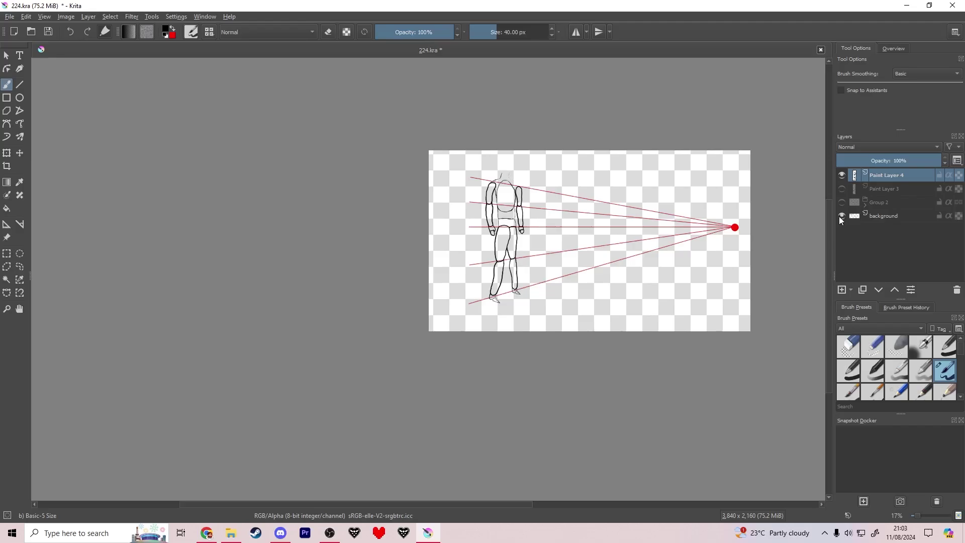
Draw the far shoulder curve up to the neck and the far side of the neck, undoing the surplus neck strokes
scroll(523, 178, "up", 10)
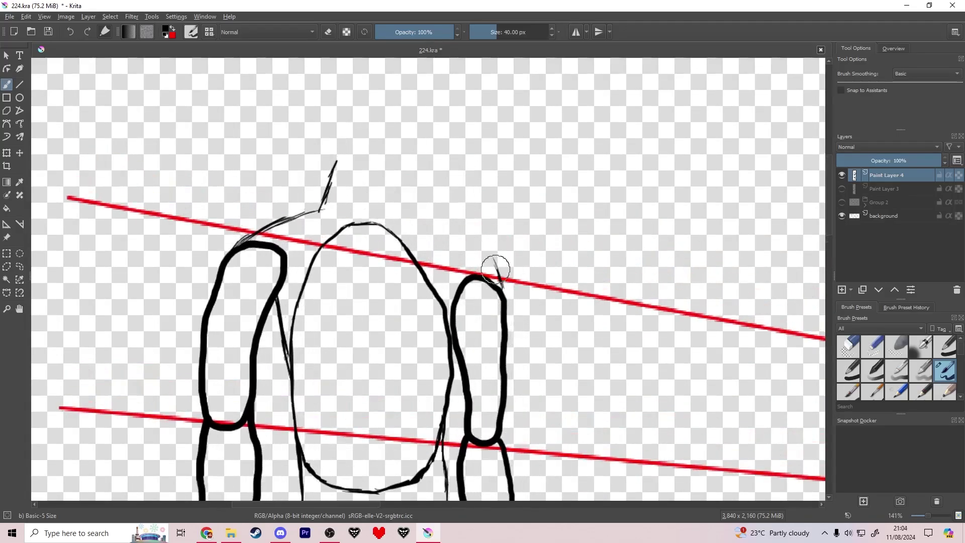
mouse_move(496, 269)
left_mouse_down()
mouse_move(453, 207)
mouse_move(405, 202)
left_mouse_up()
left_click_drag(401, 161, 402, 195)
key("ctrl+z")
left_click_drag(402, 189, 380, 229)
key("ctrl+z")
key("ctrl+z")
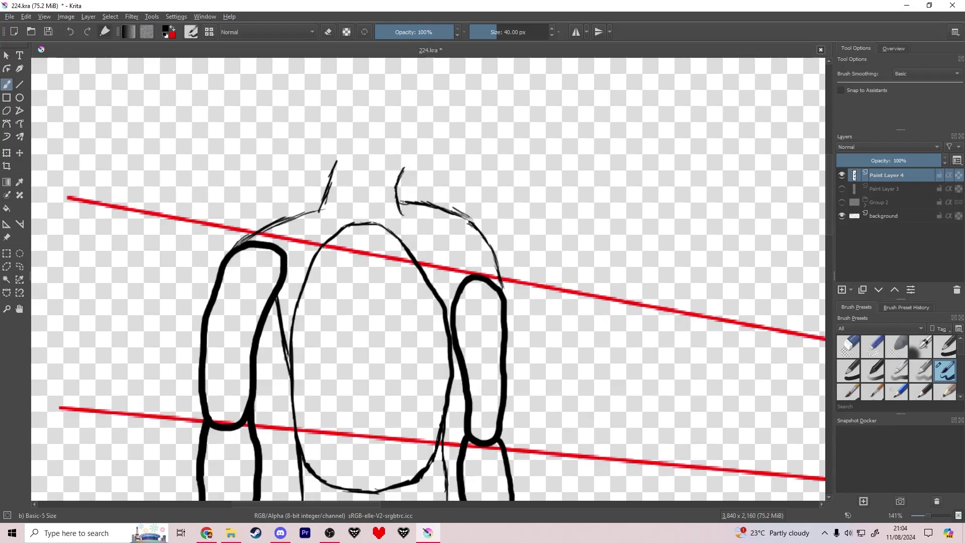
Sketch the curved lower edge of the head from the far side of the neck up to the near side
left_click_drag(389, 172, 352, 158)
mouse_move(369, 166)
left_mouse_down()
mouse_move(330, 131)
mouse_move(321, 103)
left_mouse_up()
left_click_drag(329, 127, 326, 86)
left_click_drag(325, 103, 328, 65)
left_click_drag(392, 175, 390, 330)
key("ctrl+z")
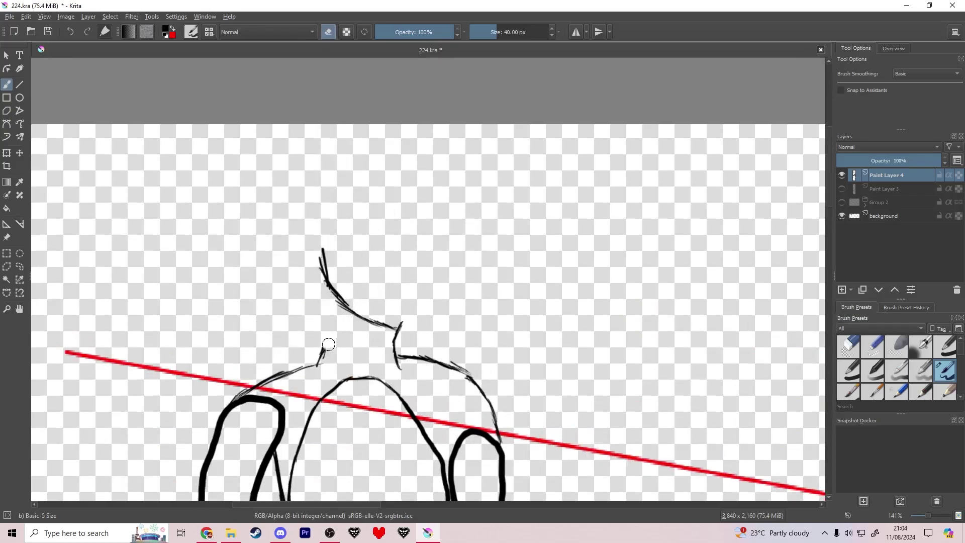
Join the near neck line to the head and close the head outline over the crown and down the far side
mouse_move(318, 366)
left_mouse_down()
mouse_move(324, 233)
mouse_move(359, 193)
left_mouse_up()
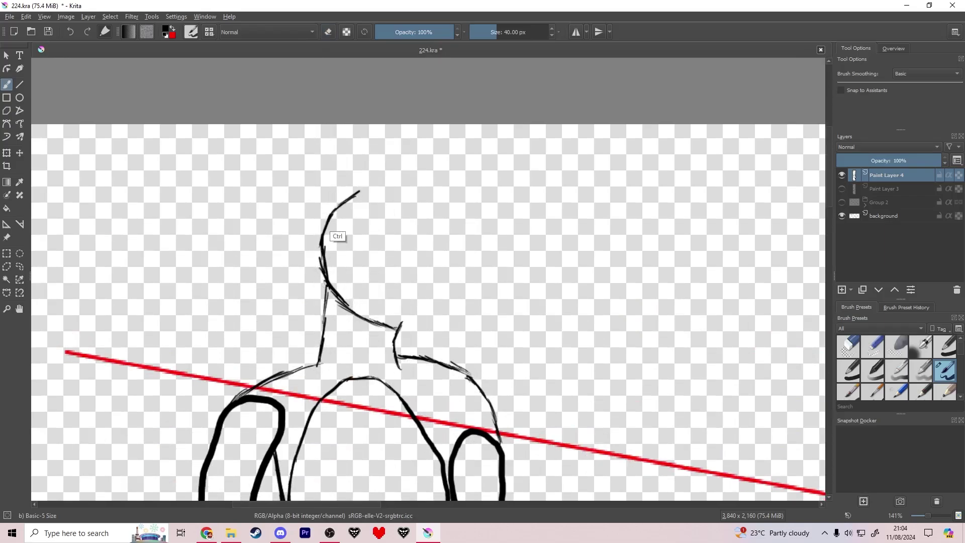
key("ctrl+z")
key("ctrl+z")
mouse_move(321, 247)
left_mouse_down()
mouse_move(339, 195)
mouse_move(359, 180)
left_mouse_up()
mouse_move(339, 193)
left_mouse_down()
mouse_move(366, 176)
mouse_move(405, 178)
left_mouse_up()
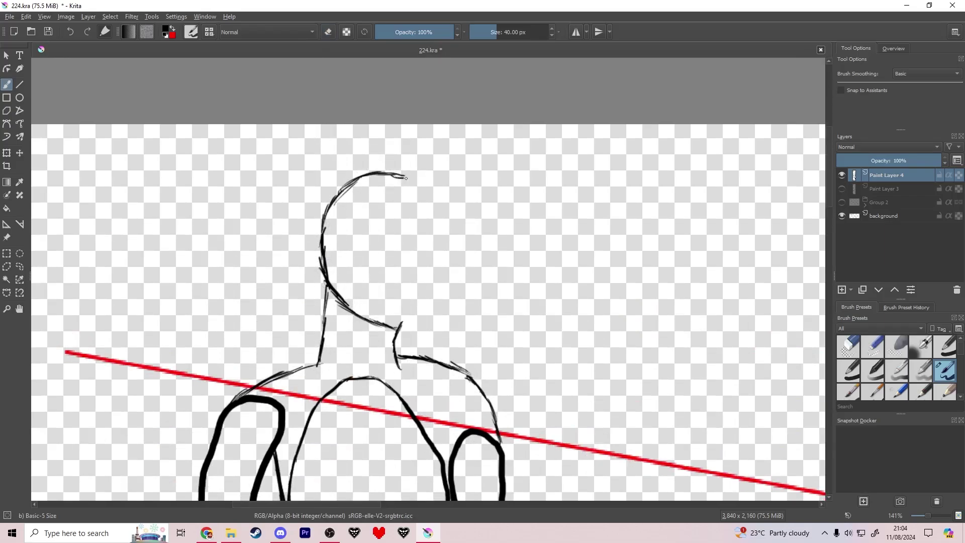
left_click_drag(431, 259, 411, 317)
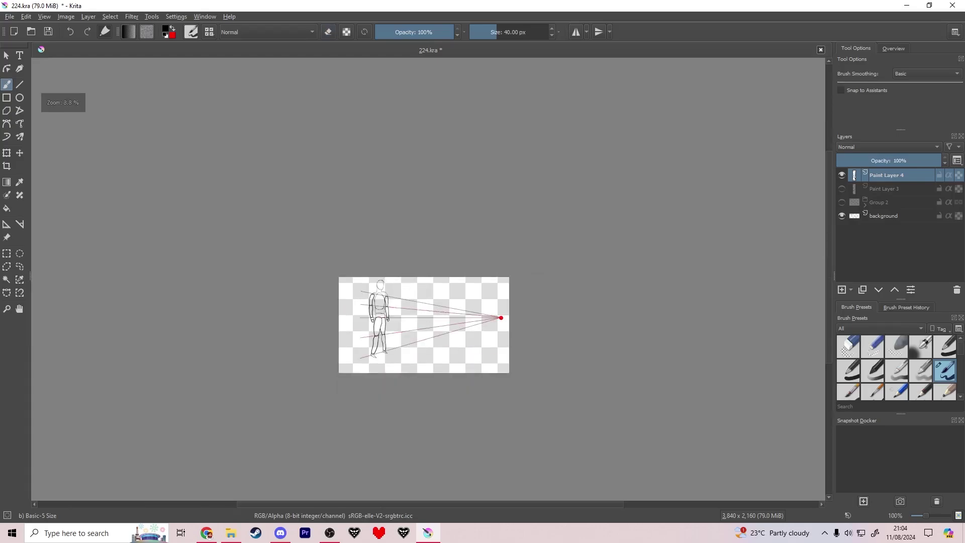
Move the inked Paint Layer 4 figure away from the vanishing lines' start and show the Paint Layer 3 figure beside it
scroll(369, 172, "up", 5)
key("ctrl+t")
left_click_drag(300, 177, 397, 177)
key("Return")
left_click(842, 216)
scroll(377, 215, "up", 1)
scroll(432, 203, "down", 1)
mouse_move(383, 212)
left_mouse_down()
mouse_move(432, 202)
mouse_move(387, 228)
left_mouse_up()
scroll(425, 209, "up", 1)
scroll(430, 201, "down", 2)
scroll(467, 186, "up", 1)
left_click(841, 216)
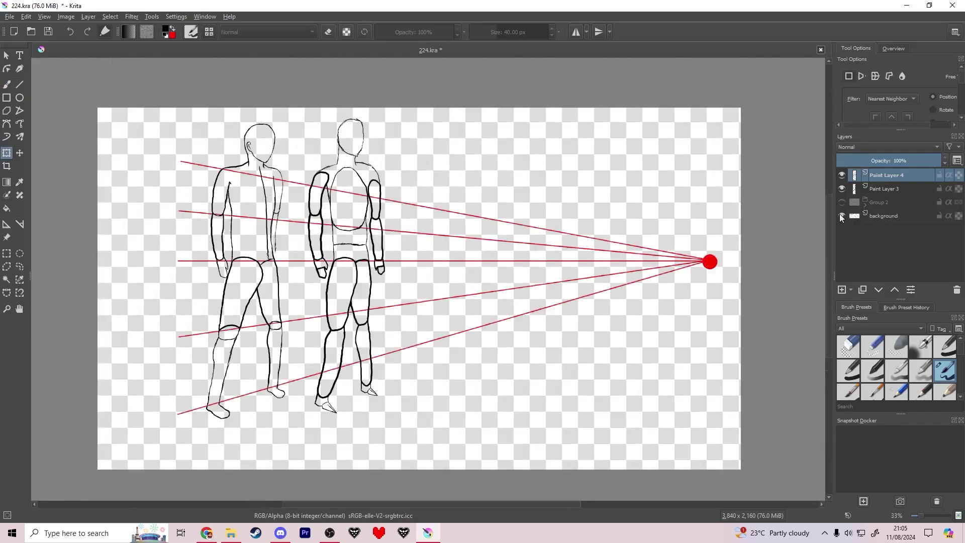
Scale the second figure down and raise it so its feet rest on the lowest perspective line
left_click(309, 117)
left_click_drag(309, 117, 343, 190)
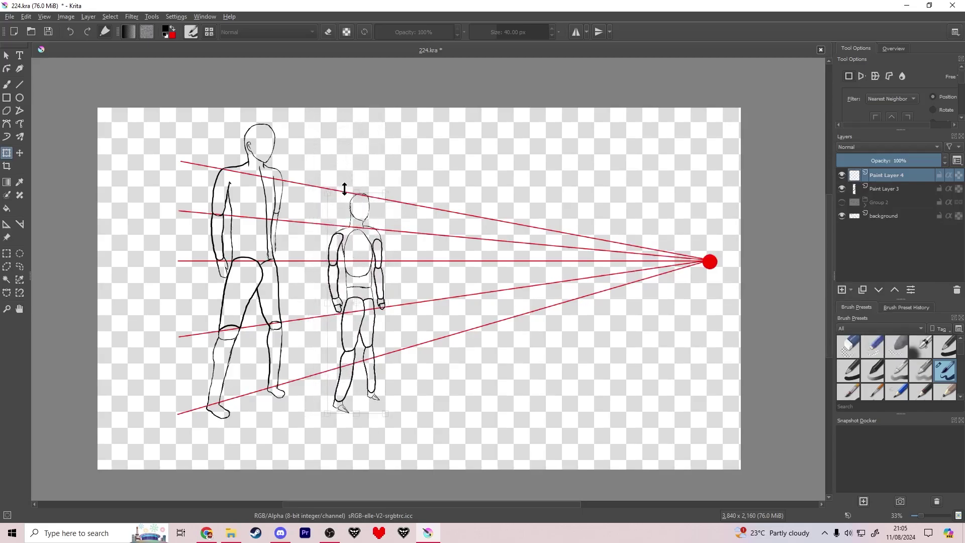
left_click_drag(354, 236, 352, 201)
key("Return")
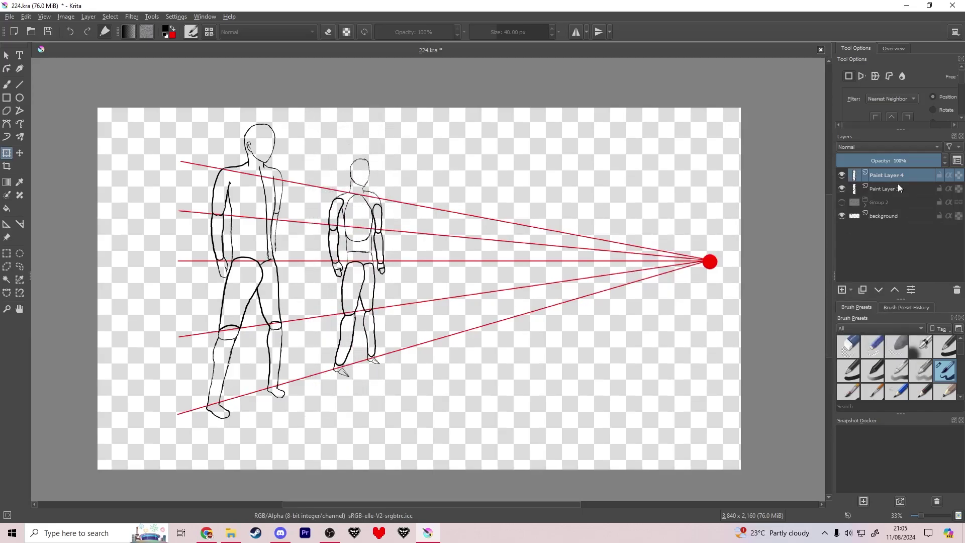
Group all layers from Paint Layer 4 down to background, collapse the group, and undo a trial transform of it
left_click(891, 216, "shift")
right_click(891, 213)
left_click(714, 338)
left_click(865, 178)
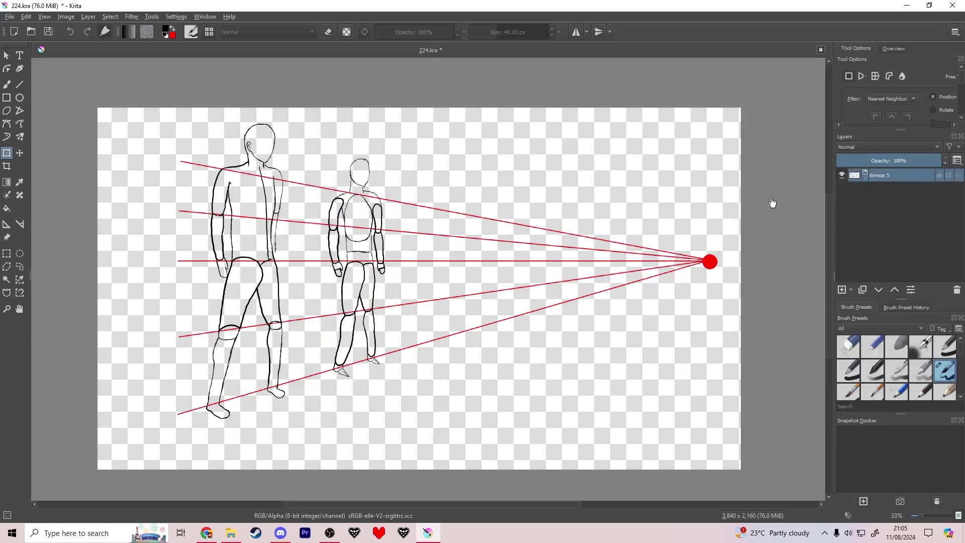
left_click_drag(721, 419, 424, 256)
key("ctrl+z")
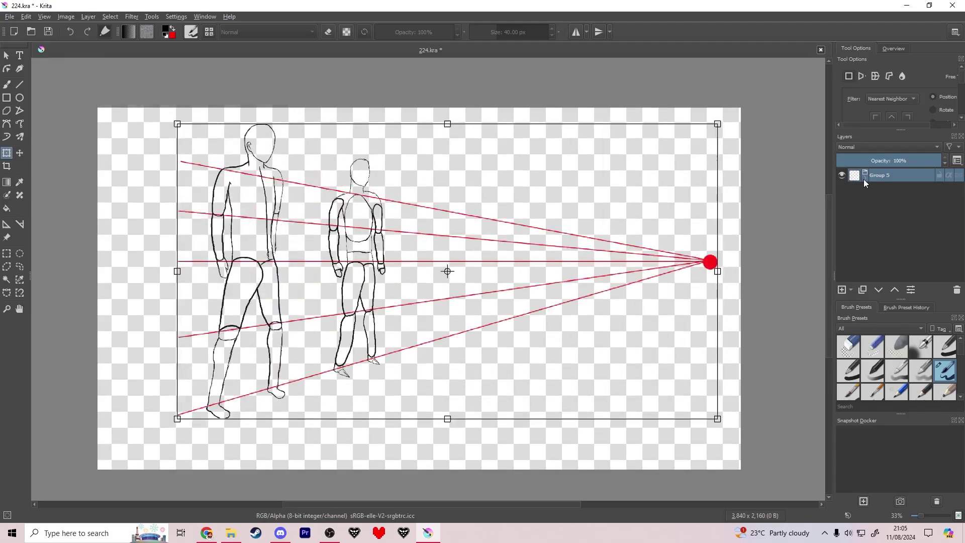
Expand the new group, show Group 2, and hide only its largest mannequin, the one behind the first inked figure
left_click(864, 178)
left_click(842, 216)
left_click(891, 215)
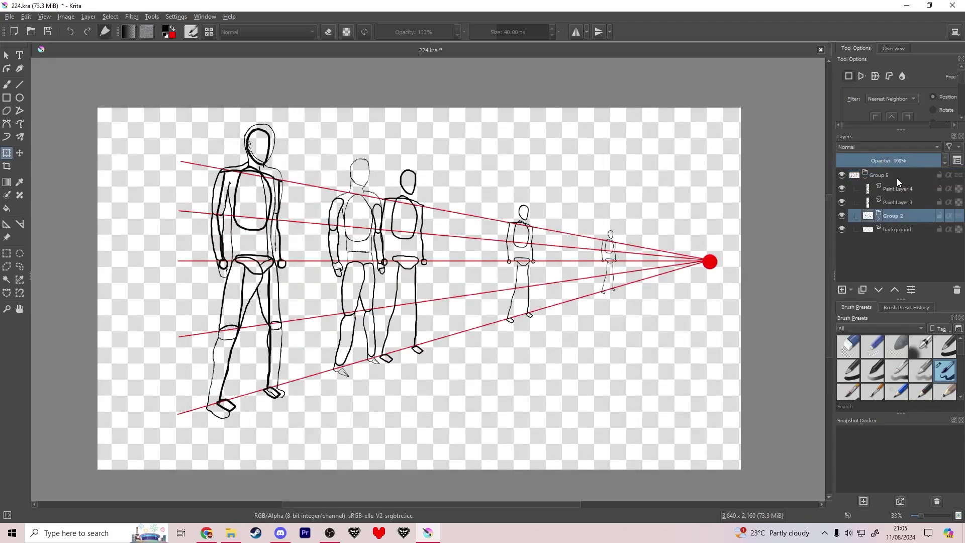
left_click(878, 218)
left_click(842, 229)
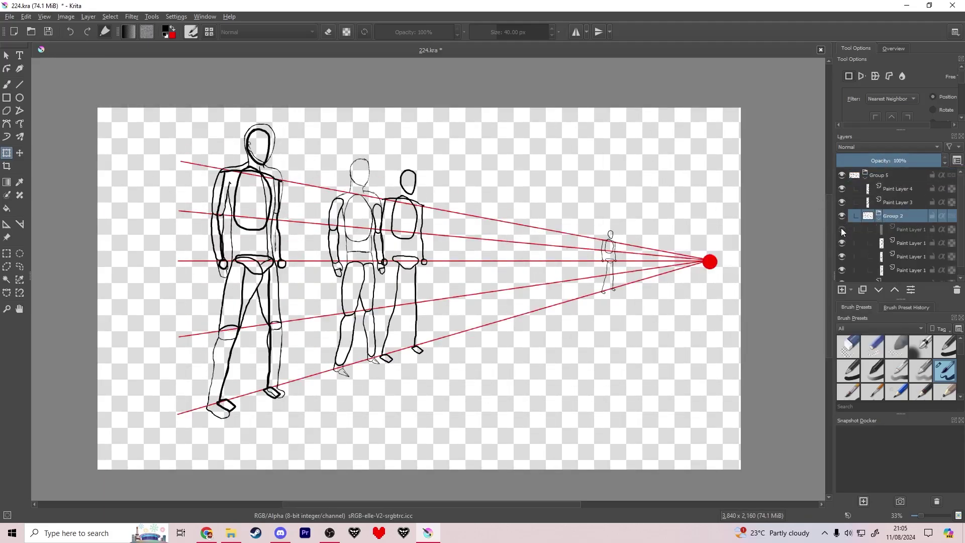
left_click(842, 229)
left_click(842, 243)
left_click(842, 242)
left_click(842, 256)
left_click(842, 256)
left_click(842, 270)
left_click(879, 219)
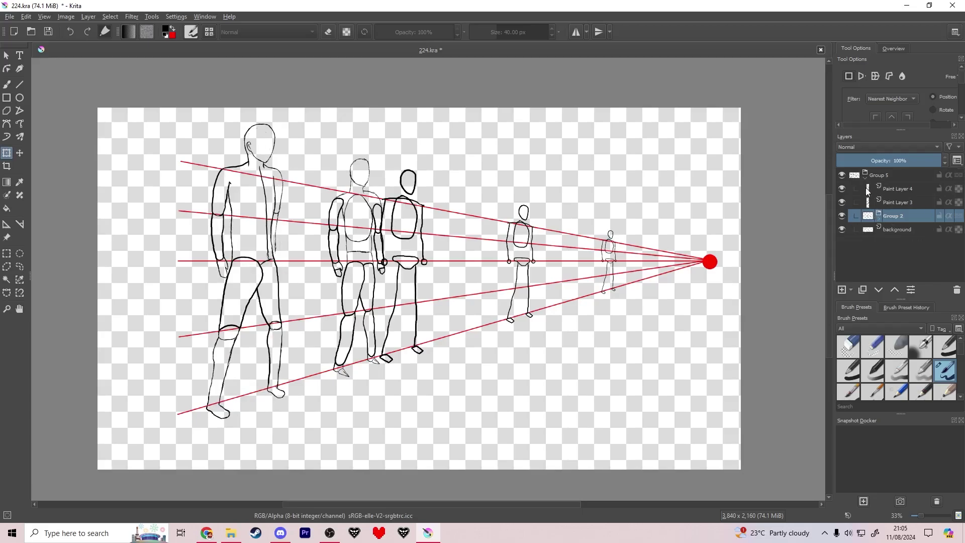
Enlarge the Paint Layer 4 figure slightly and place it between the first inked figure and the nearest visible mannequin
left_click(897, 189)
left_click(384, 373)
left_click_drag(385, 378, 393, 397)
left_click_drag(371, 372, 351, 357)
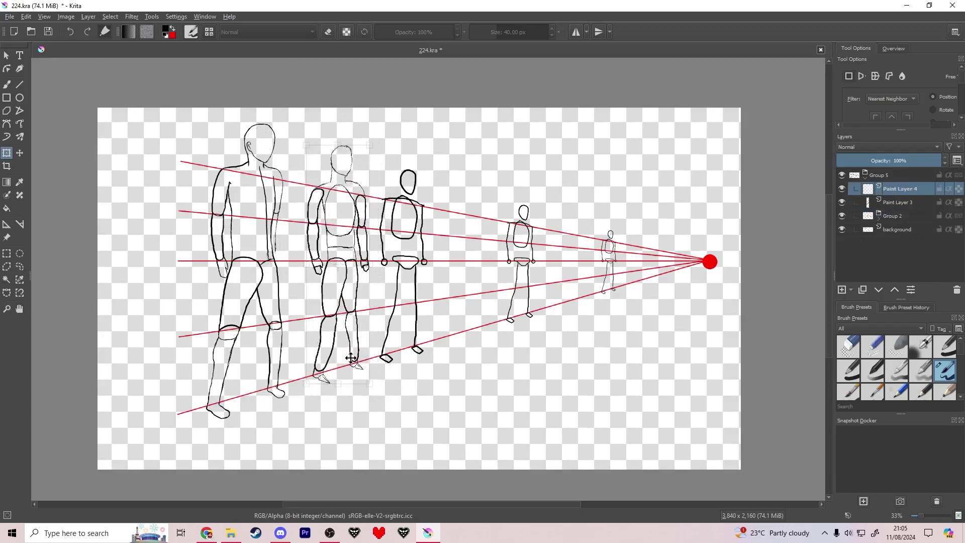
key("Return")
Save the drawing and collapse the group that holds all the layers
left_click_drag(218, 229, 228, 222)
key("ctrl+s")
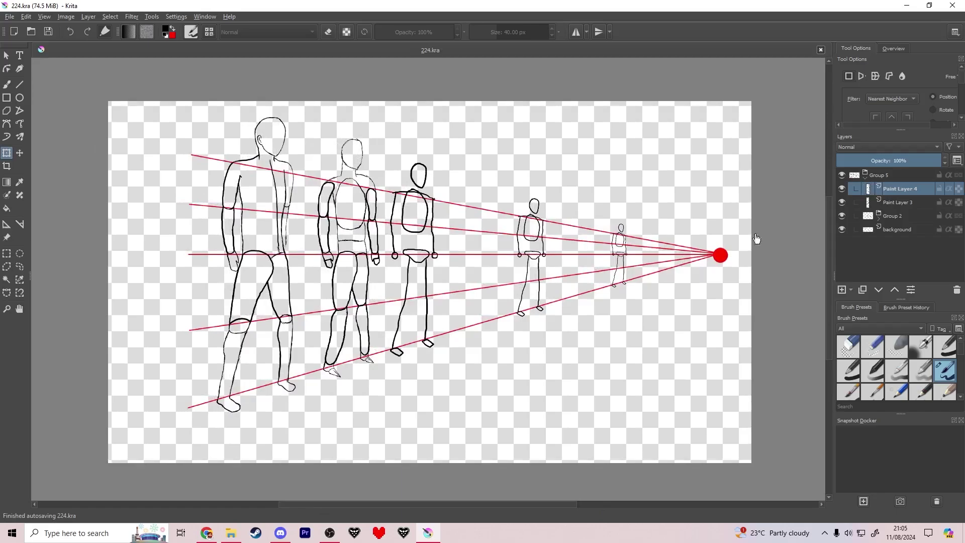
left_click(865, 177)
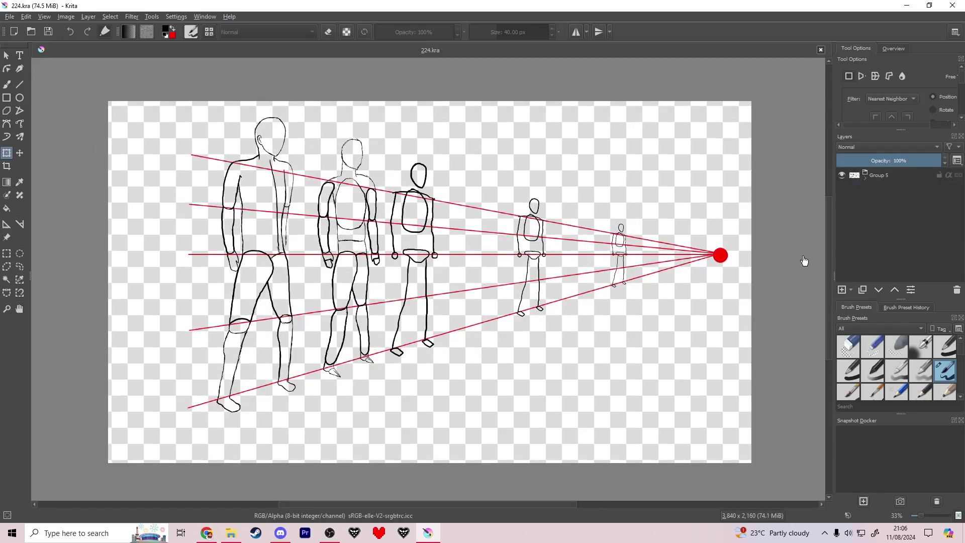